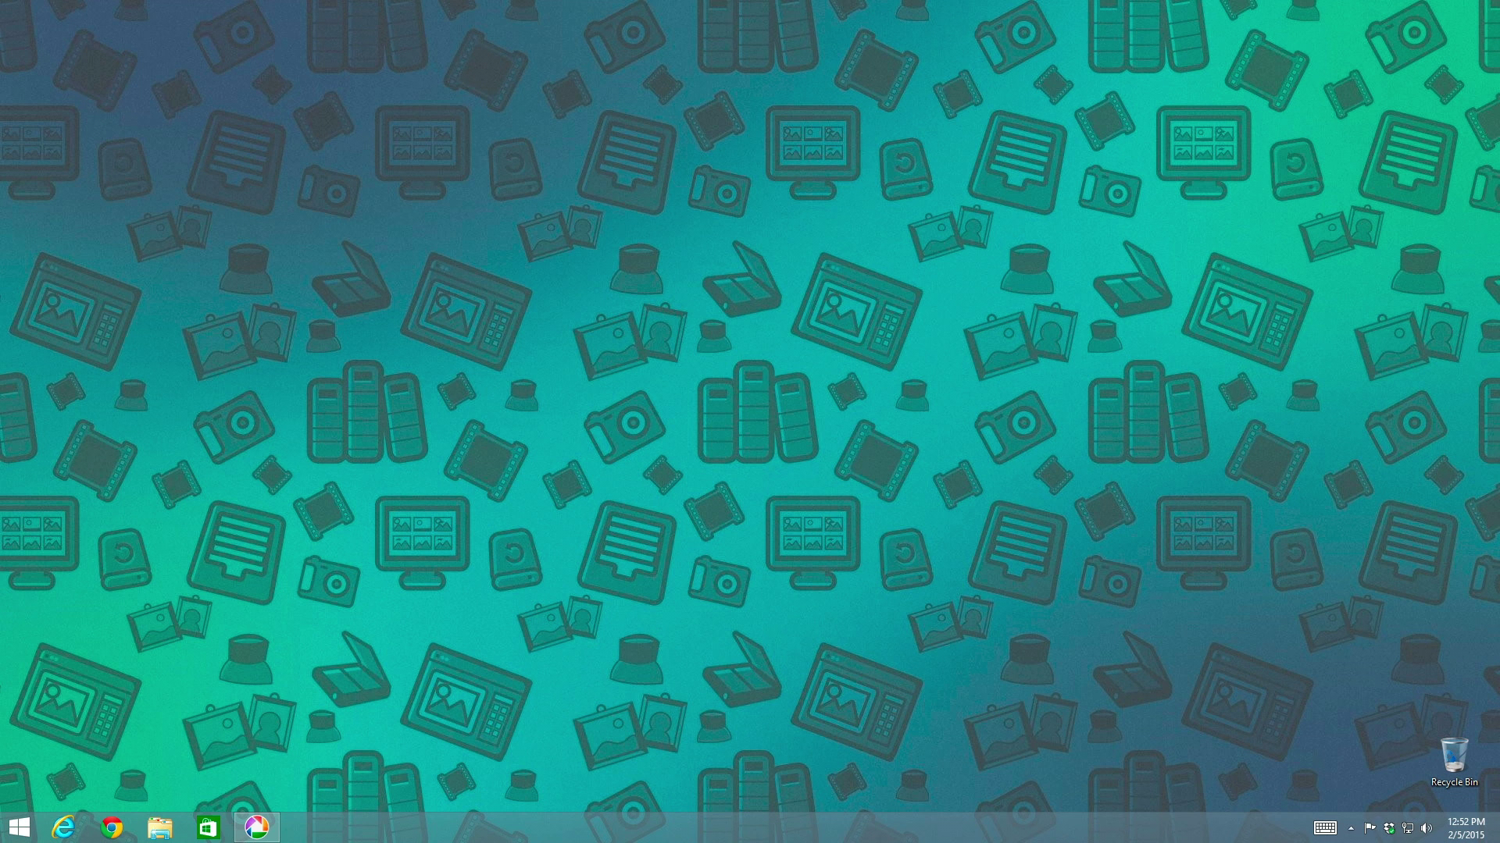
Open the scanned family photo from the Pictures library in Picasa's editing view
click(260, 829)
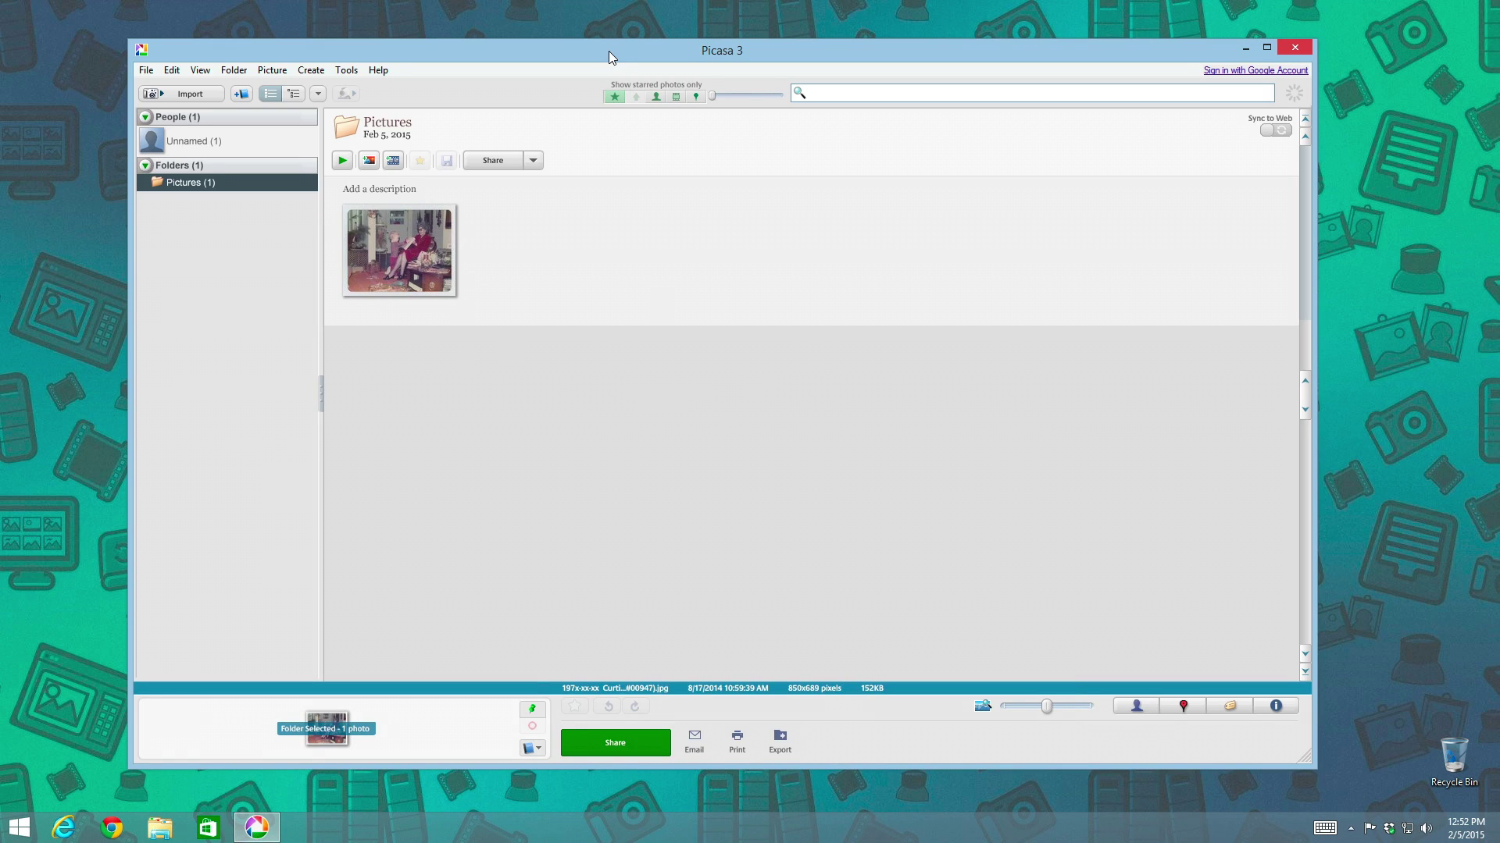
drag(608, 50, 621, 48)
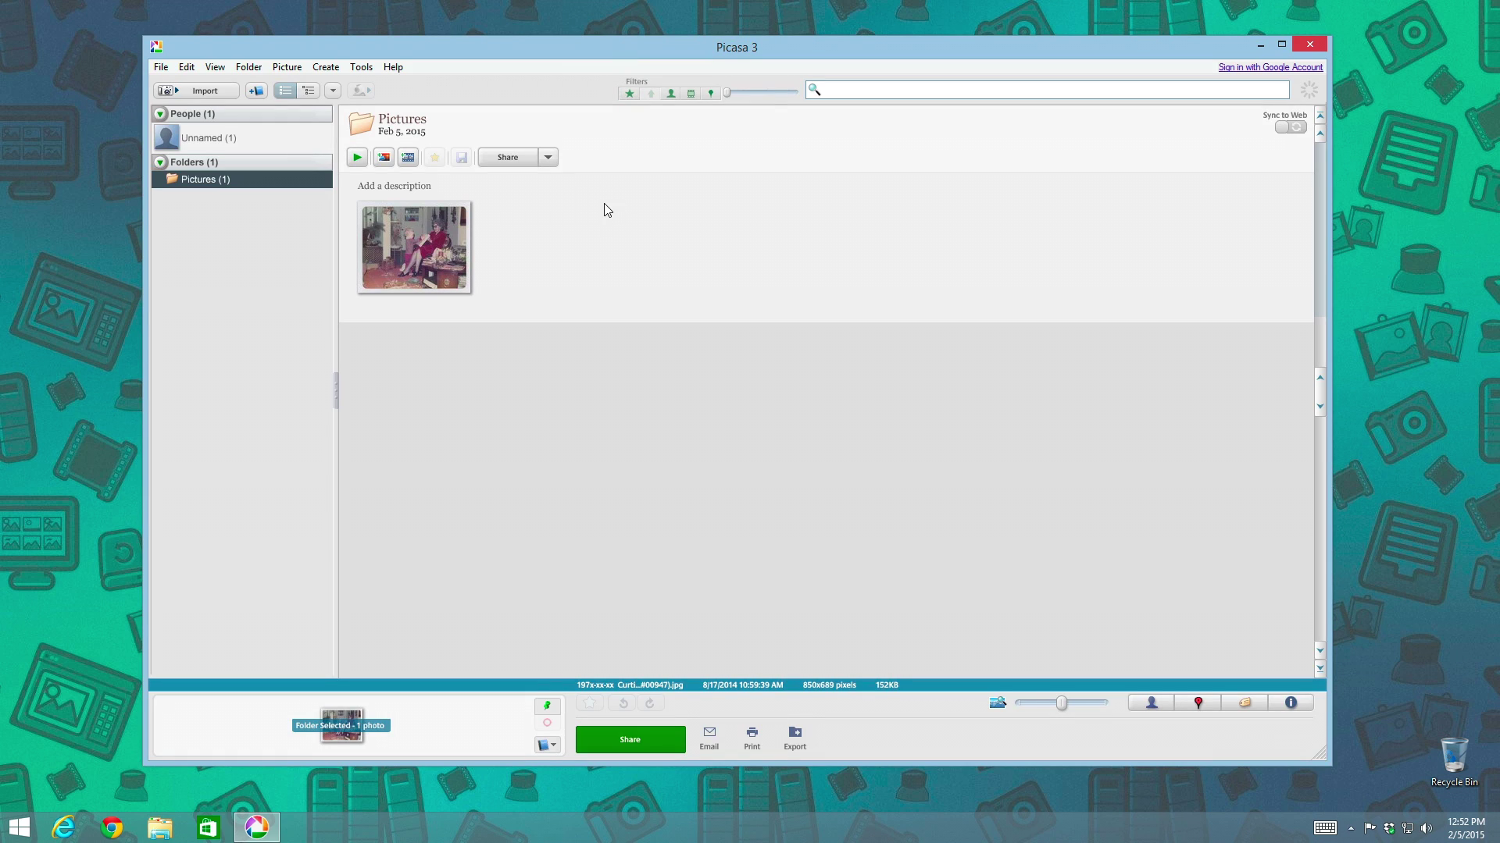
click(419, 237)
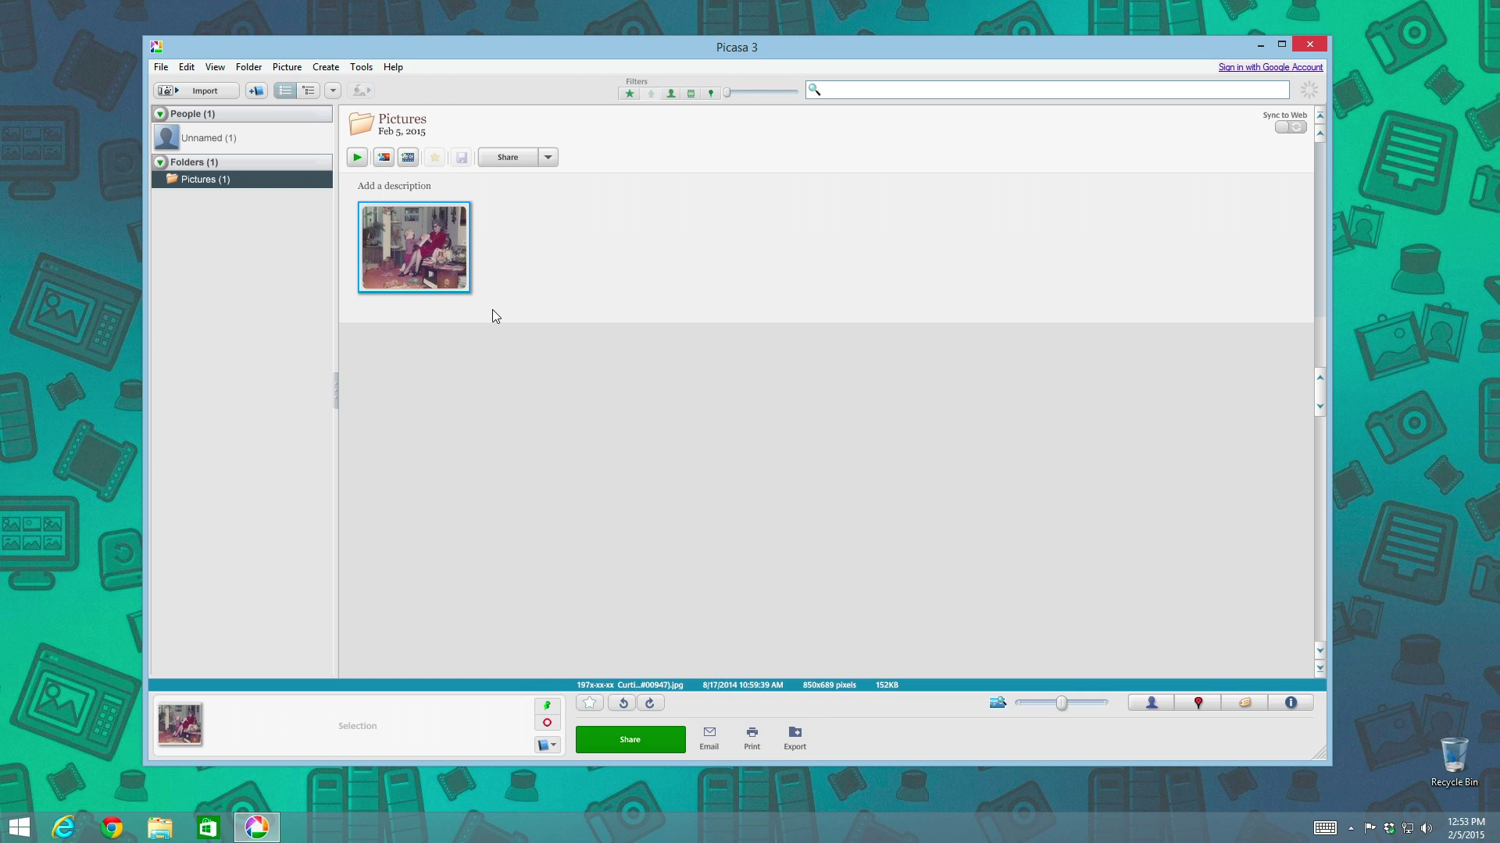
double_click(423, 241)
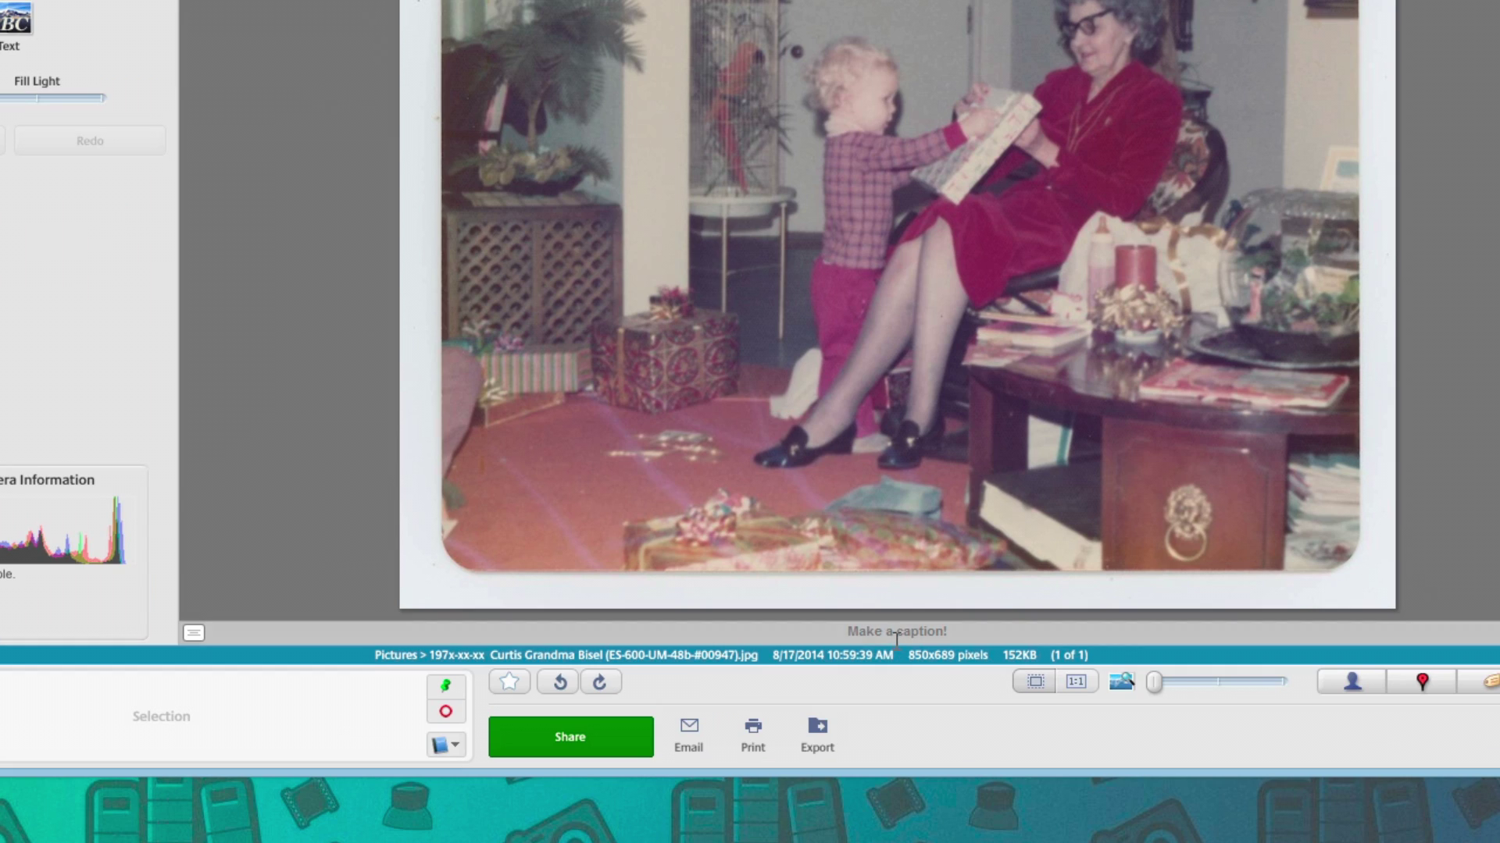
Give the photo a caption about the boy opening gifts with Grandma
click(895, 631)
text(C)
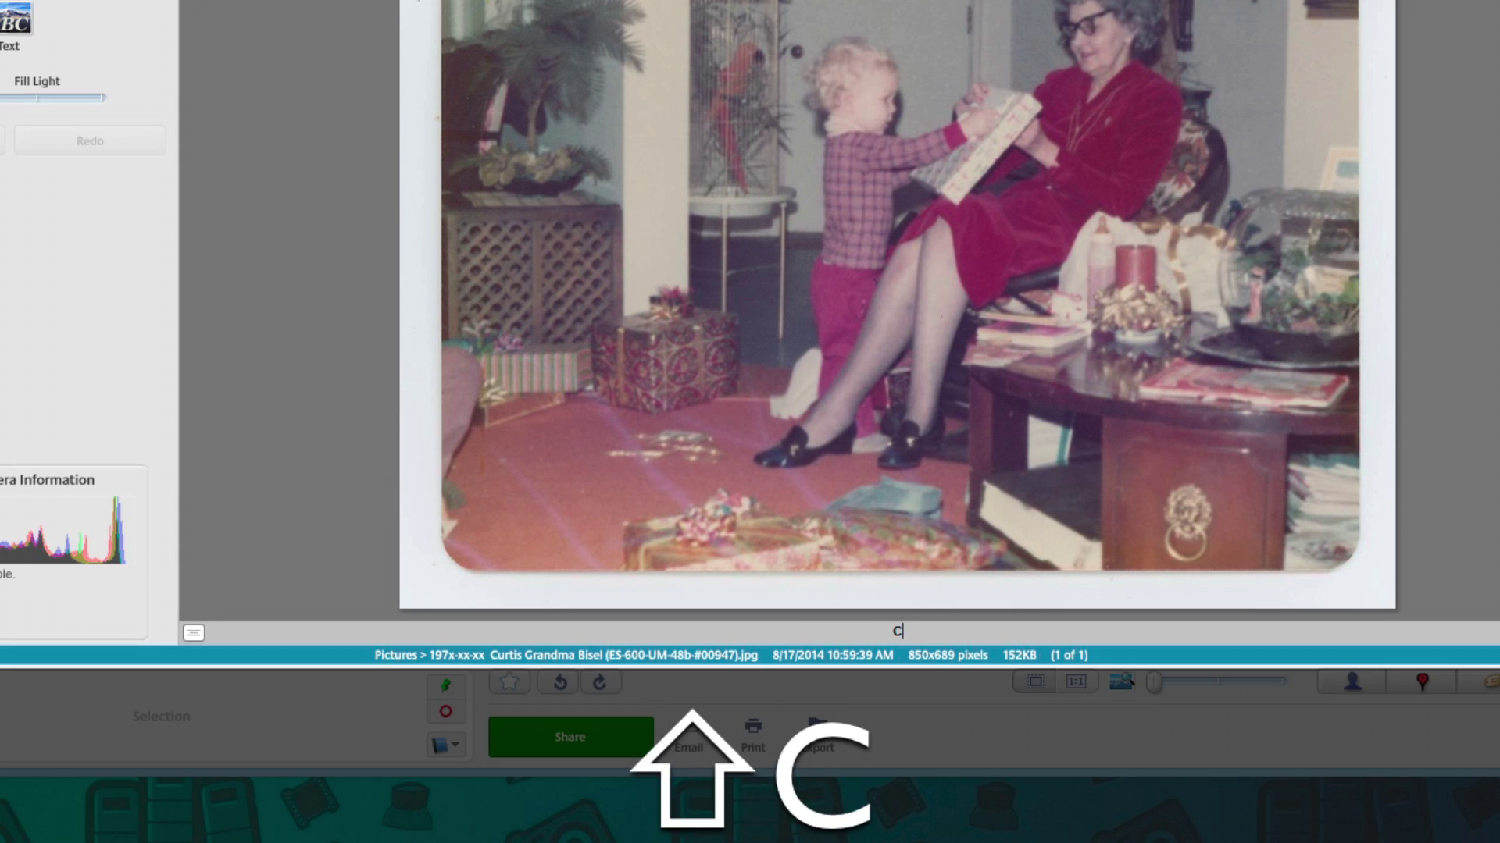
text(urtis opening gi)
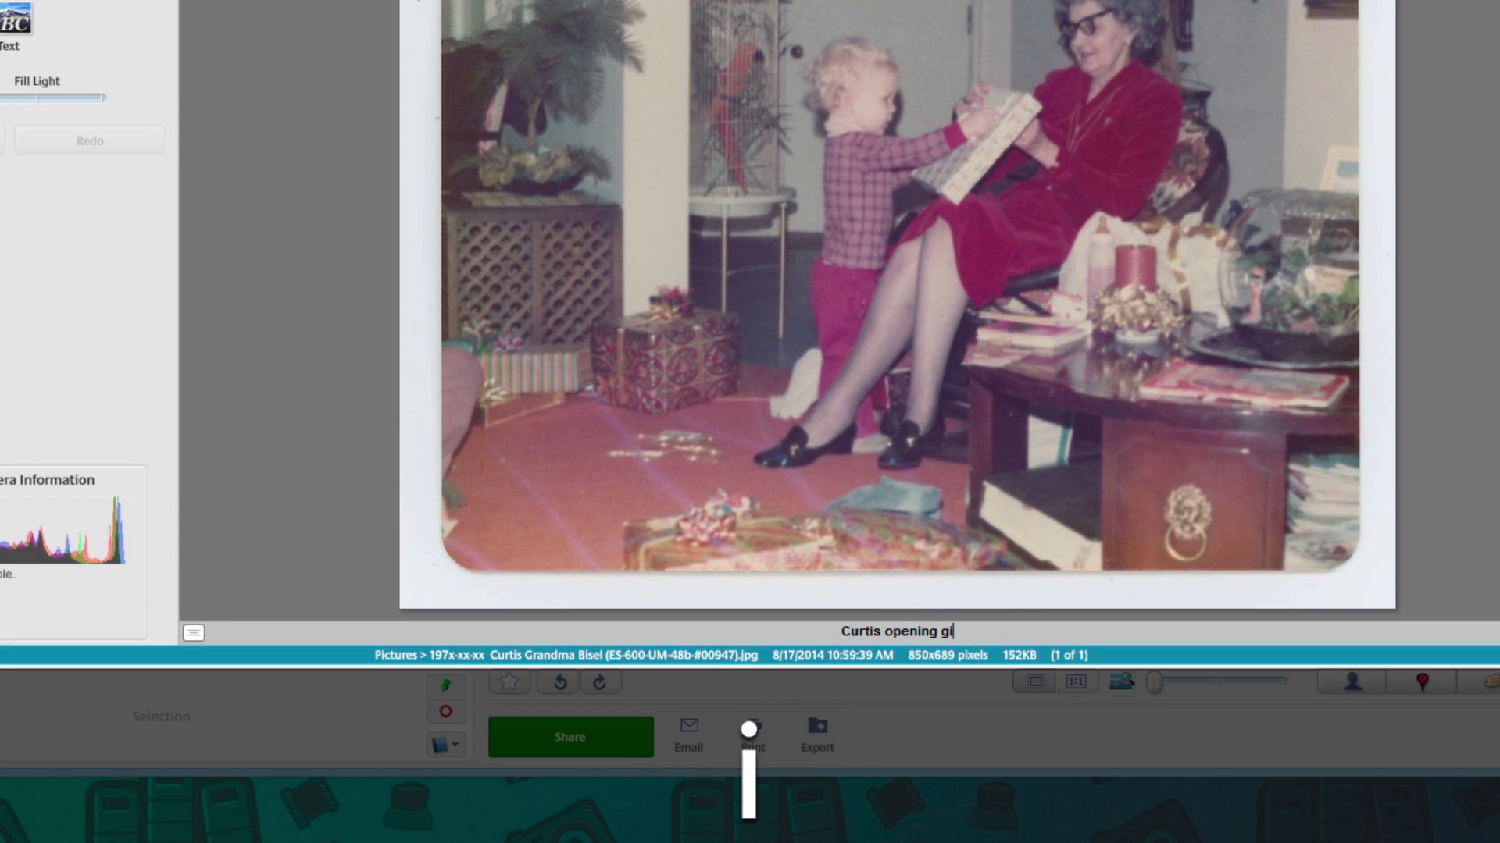
text(fts with )
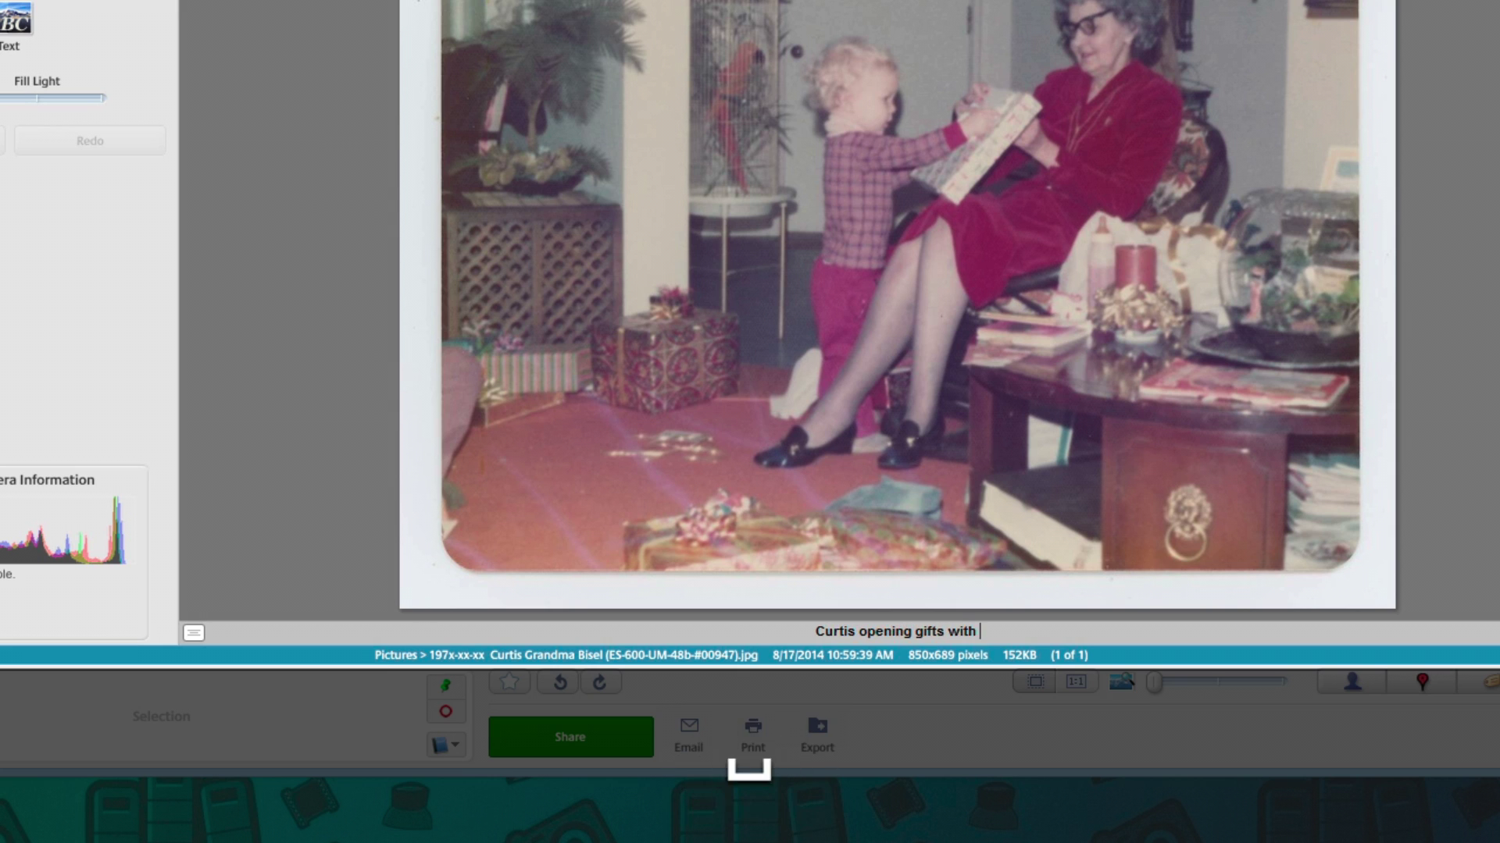
text(Grandma!)
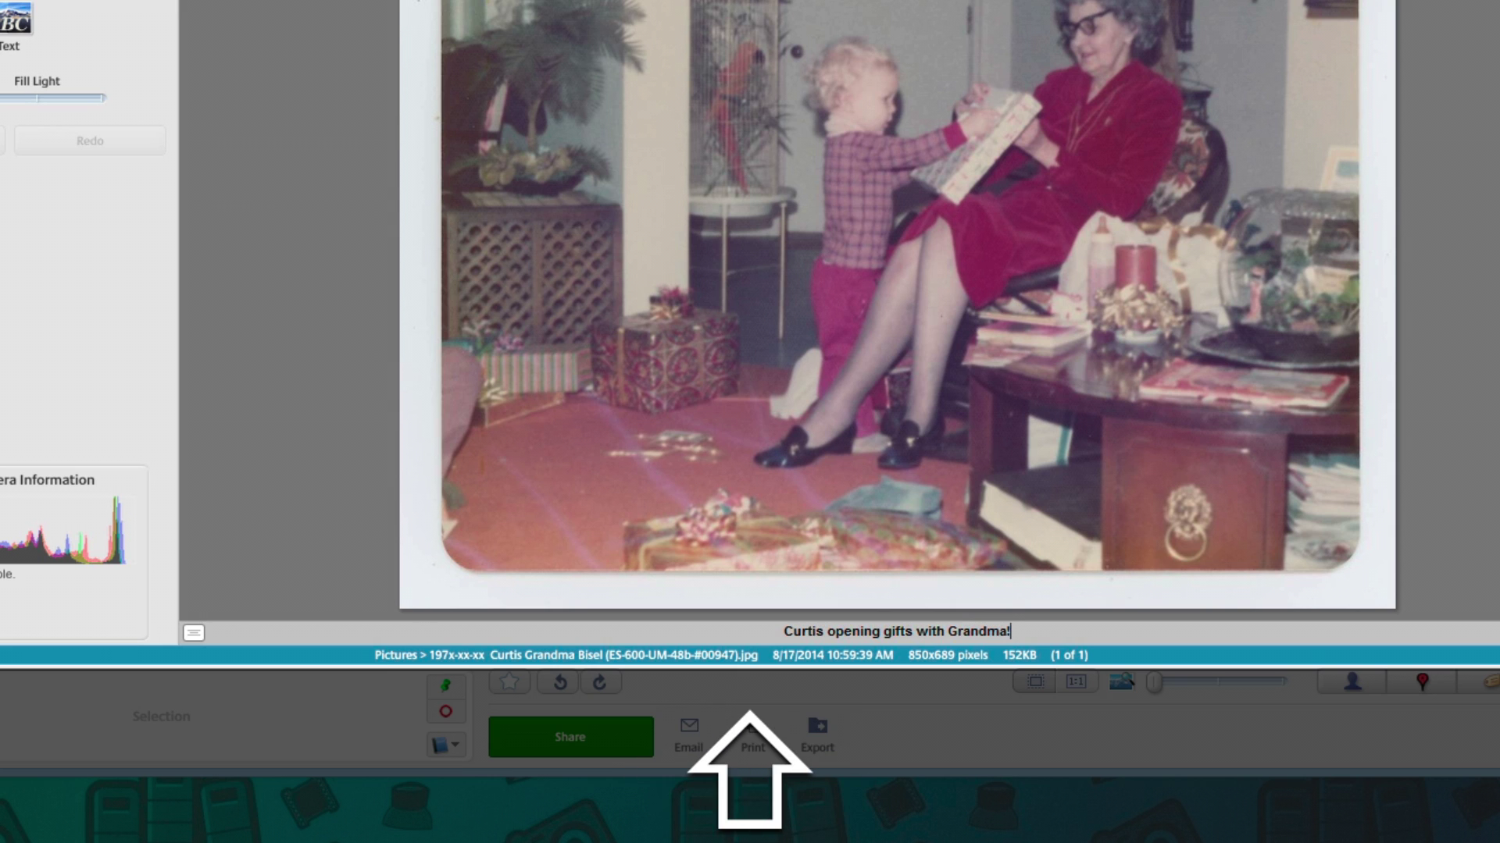
key(Return)
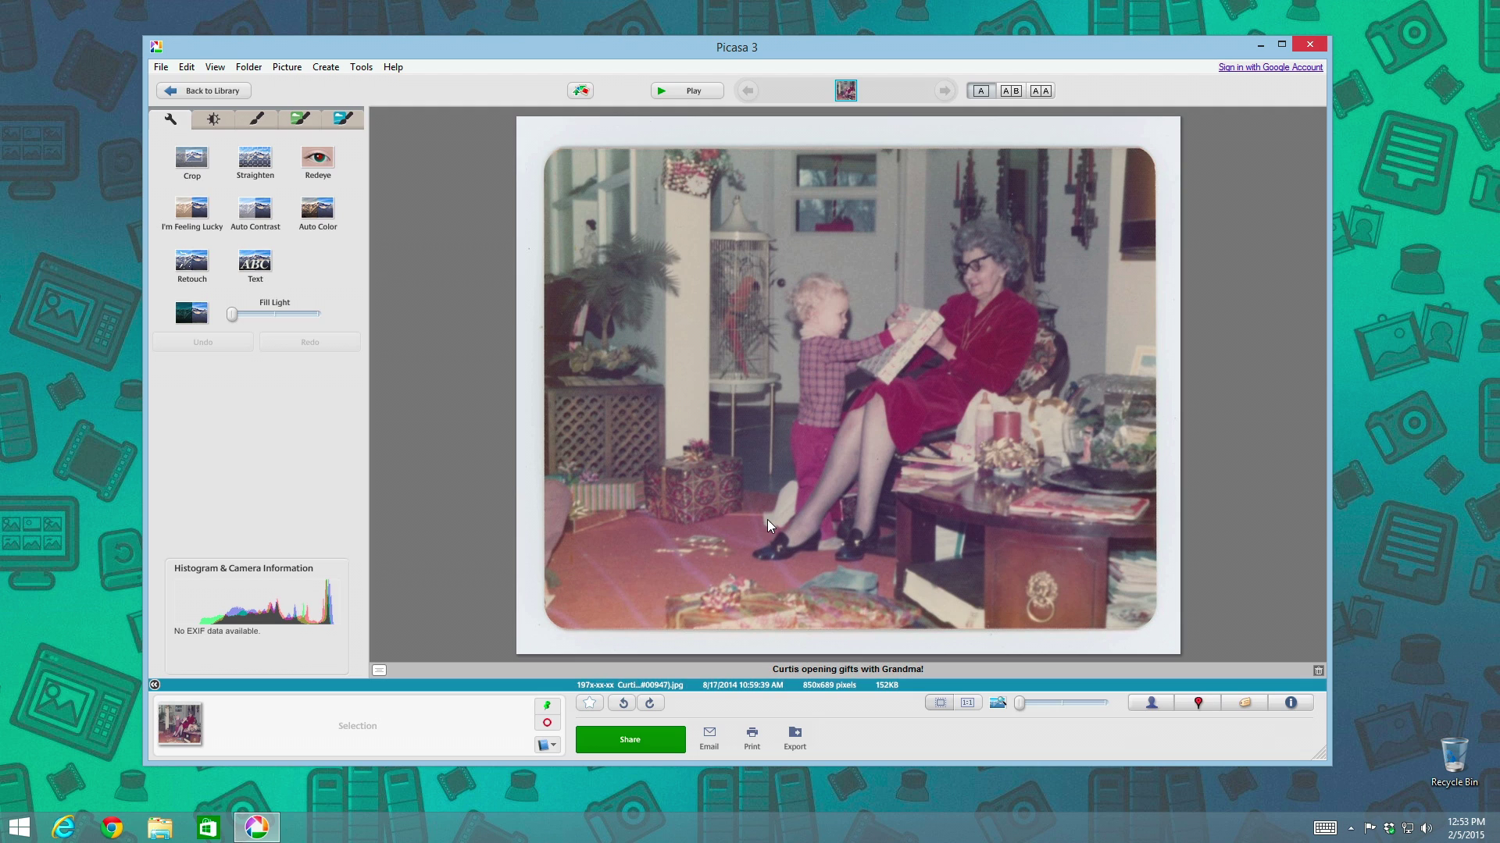
In the Pictures folder, open the photo's Properties Details and inspect the caption in Title
click(158, 832)
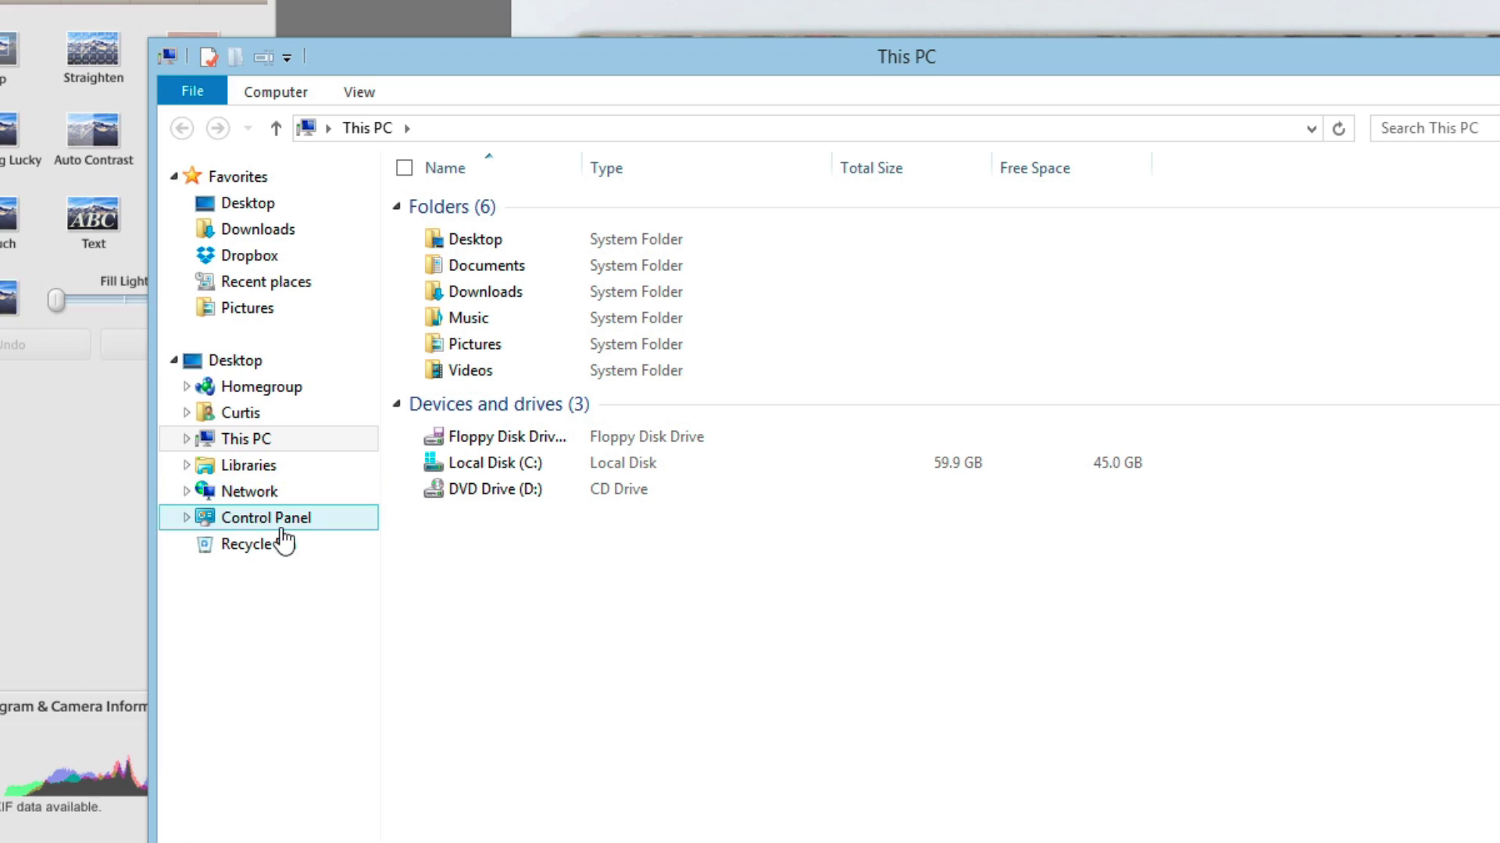
click(243, 308)
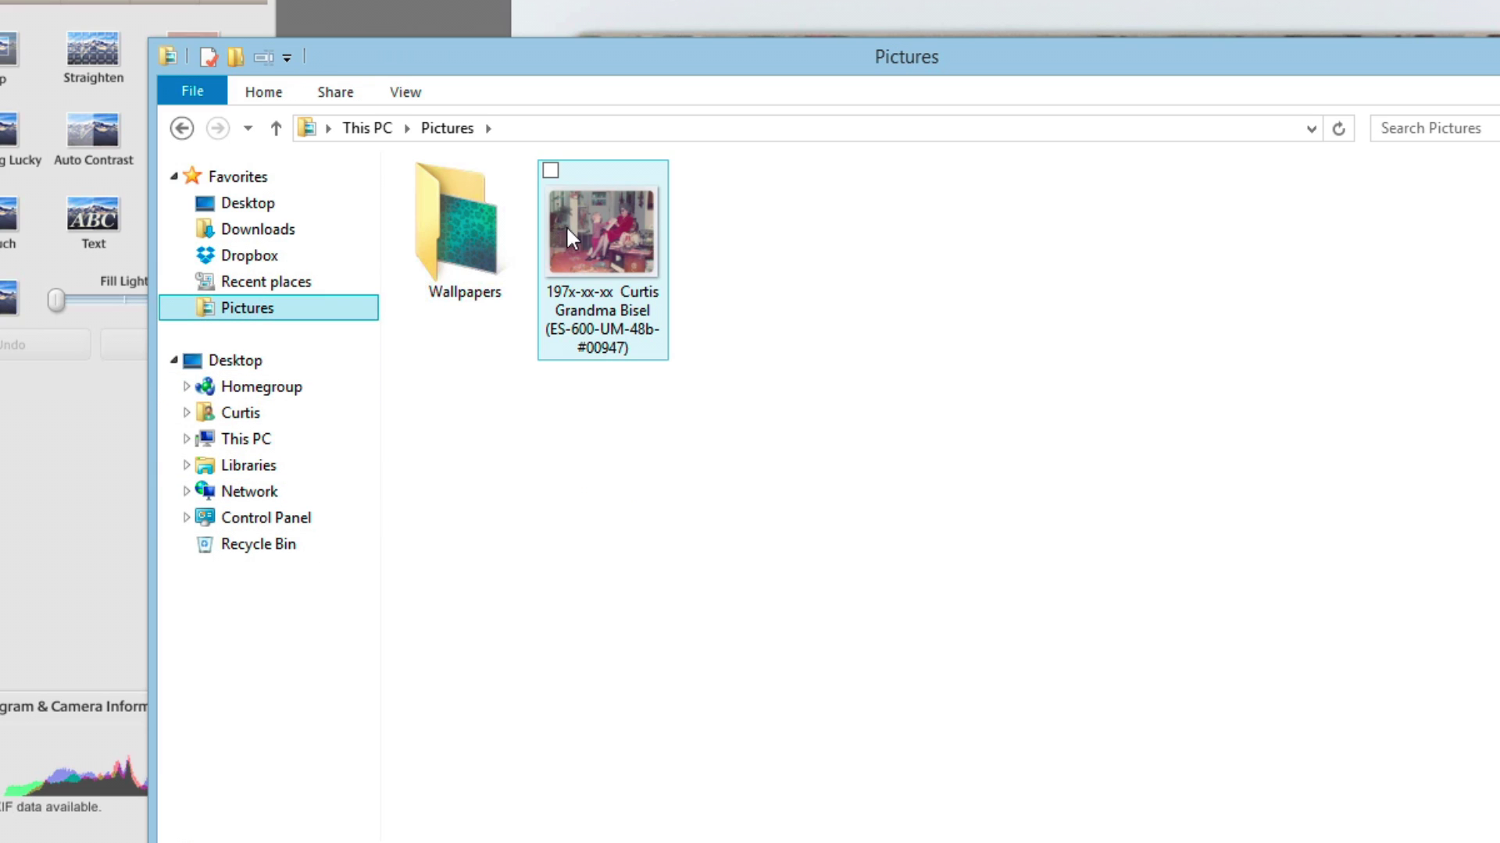
mouse_move(592, 267)
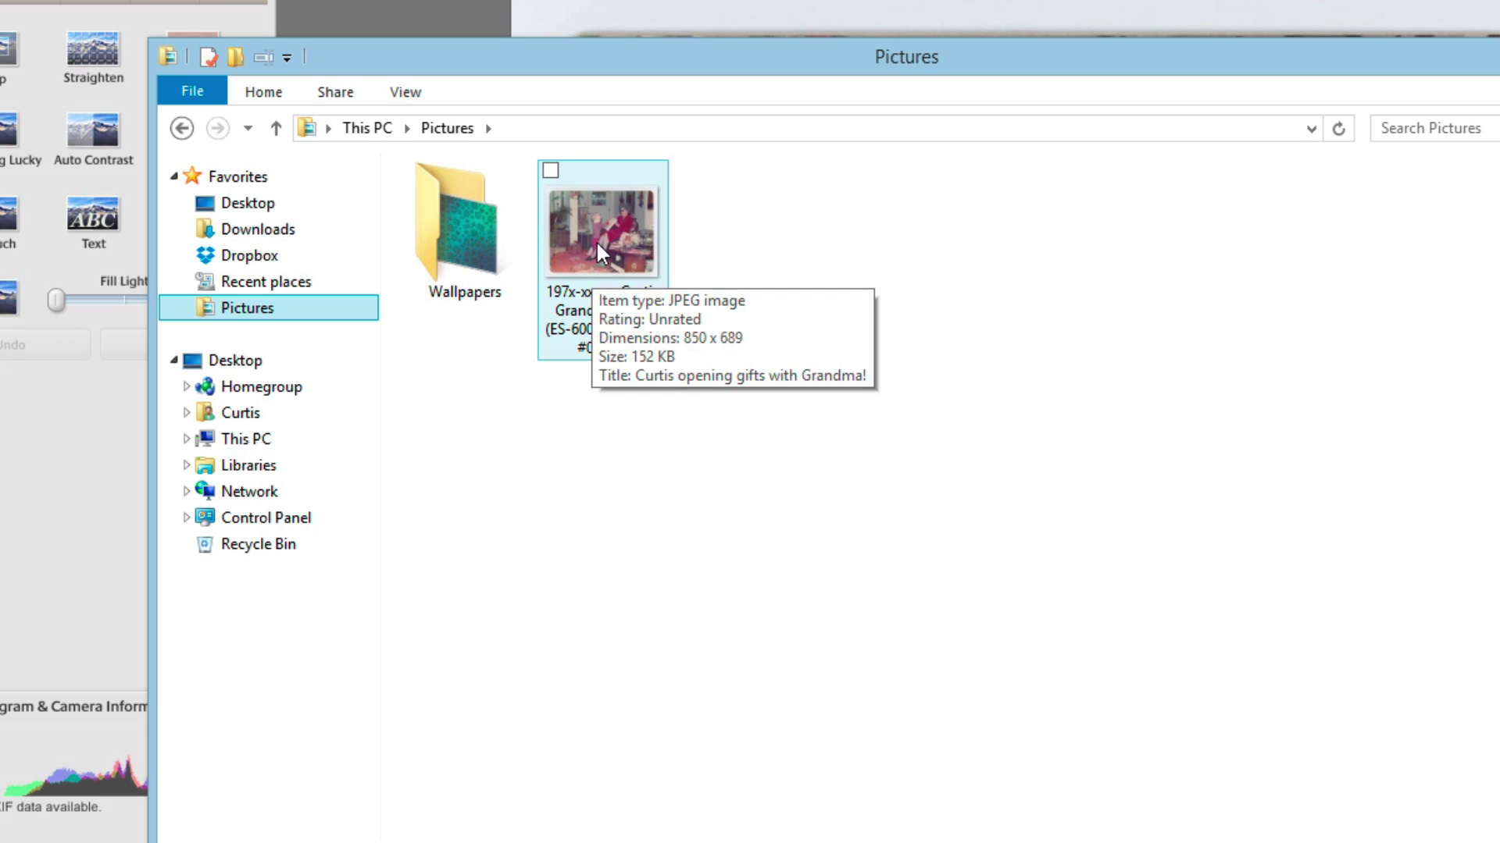
right_click(603, 220)
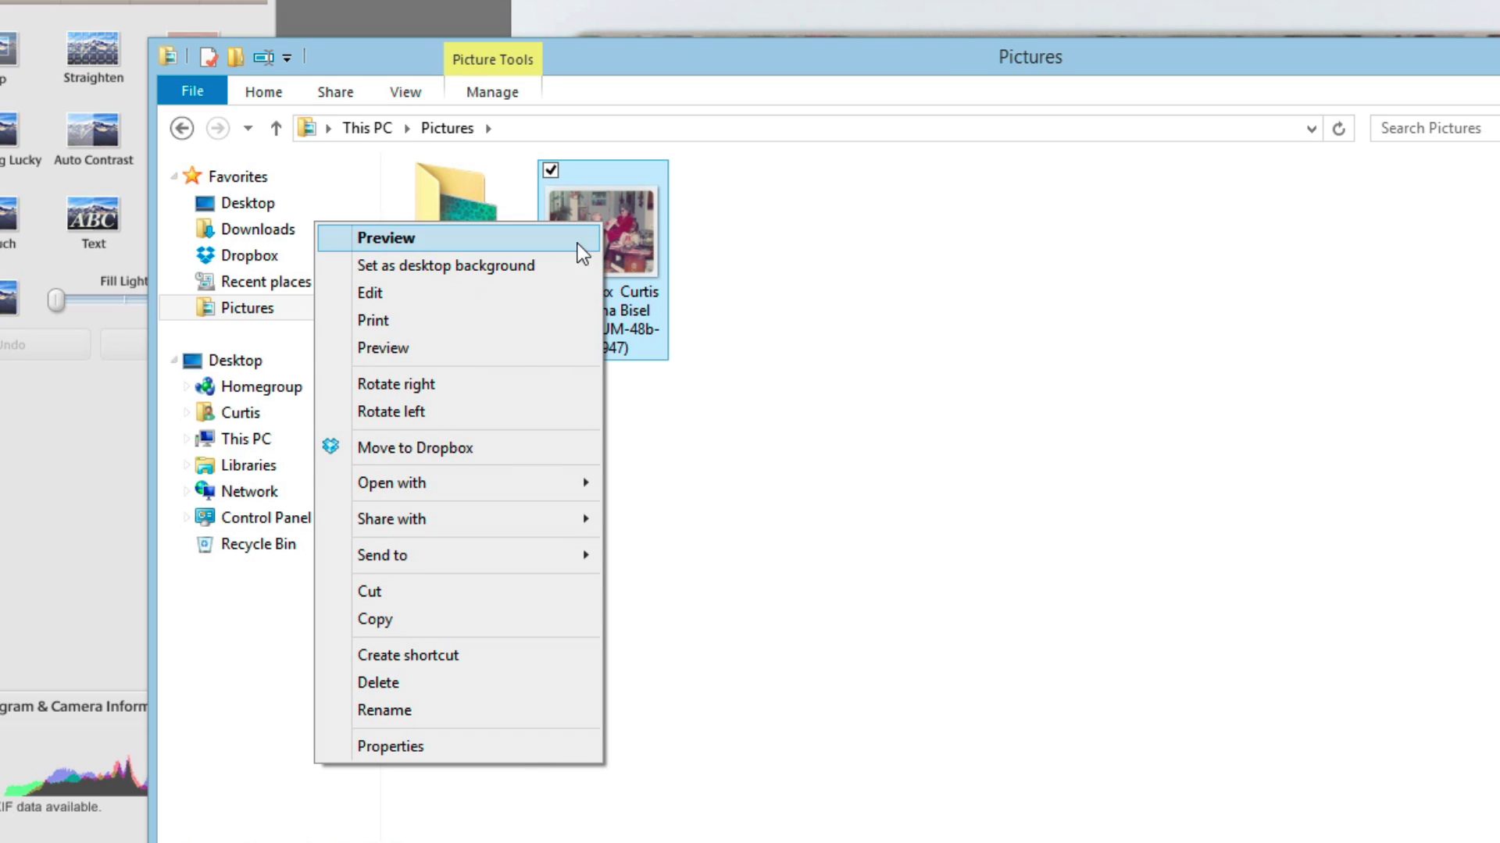
click(512, 748)
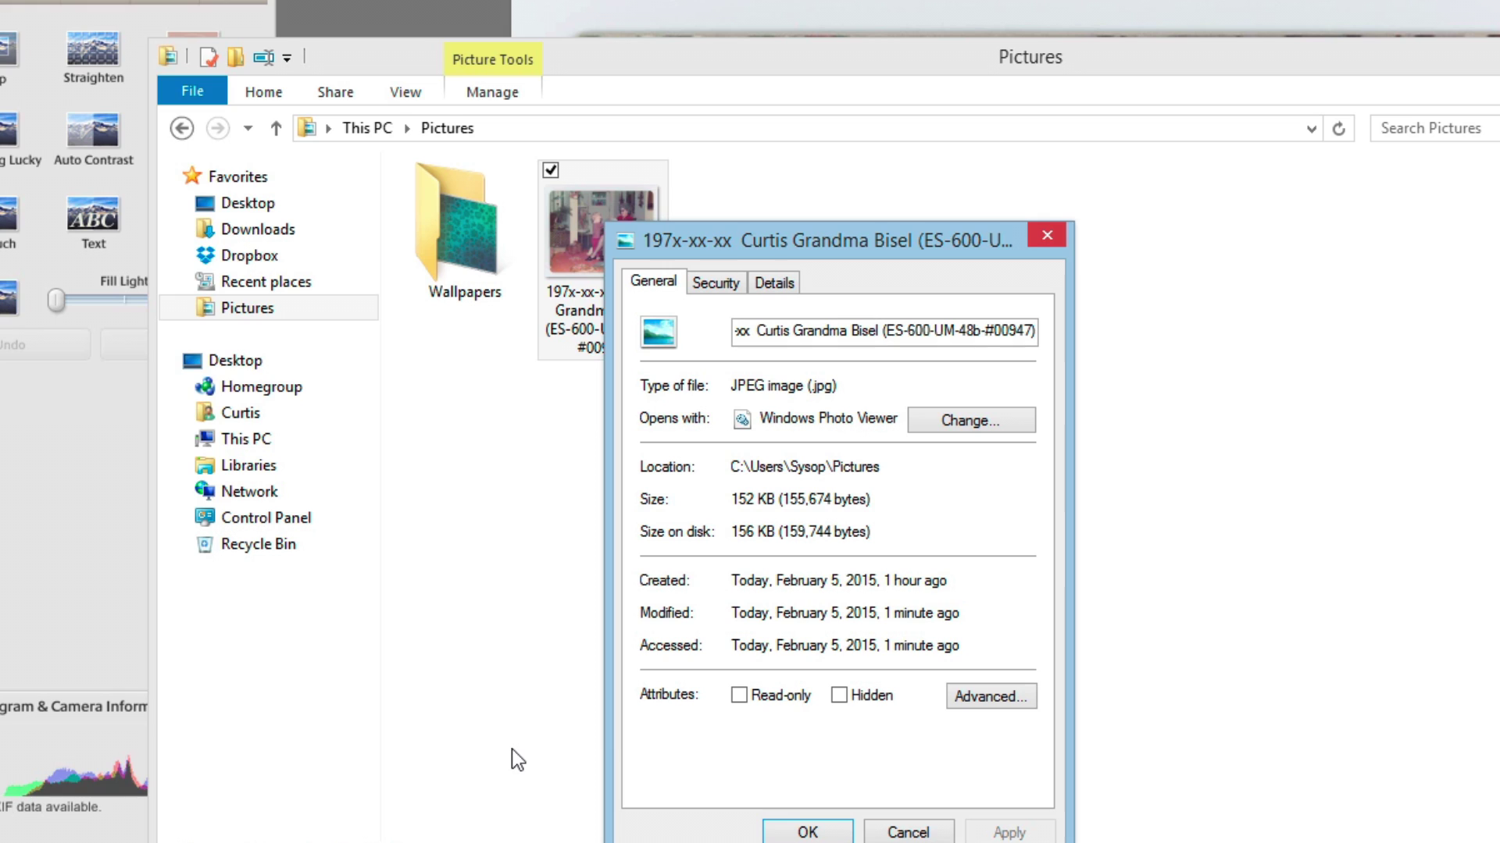
click(775, 286)
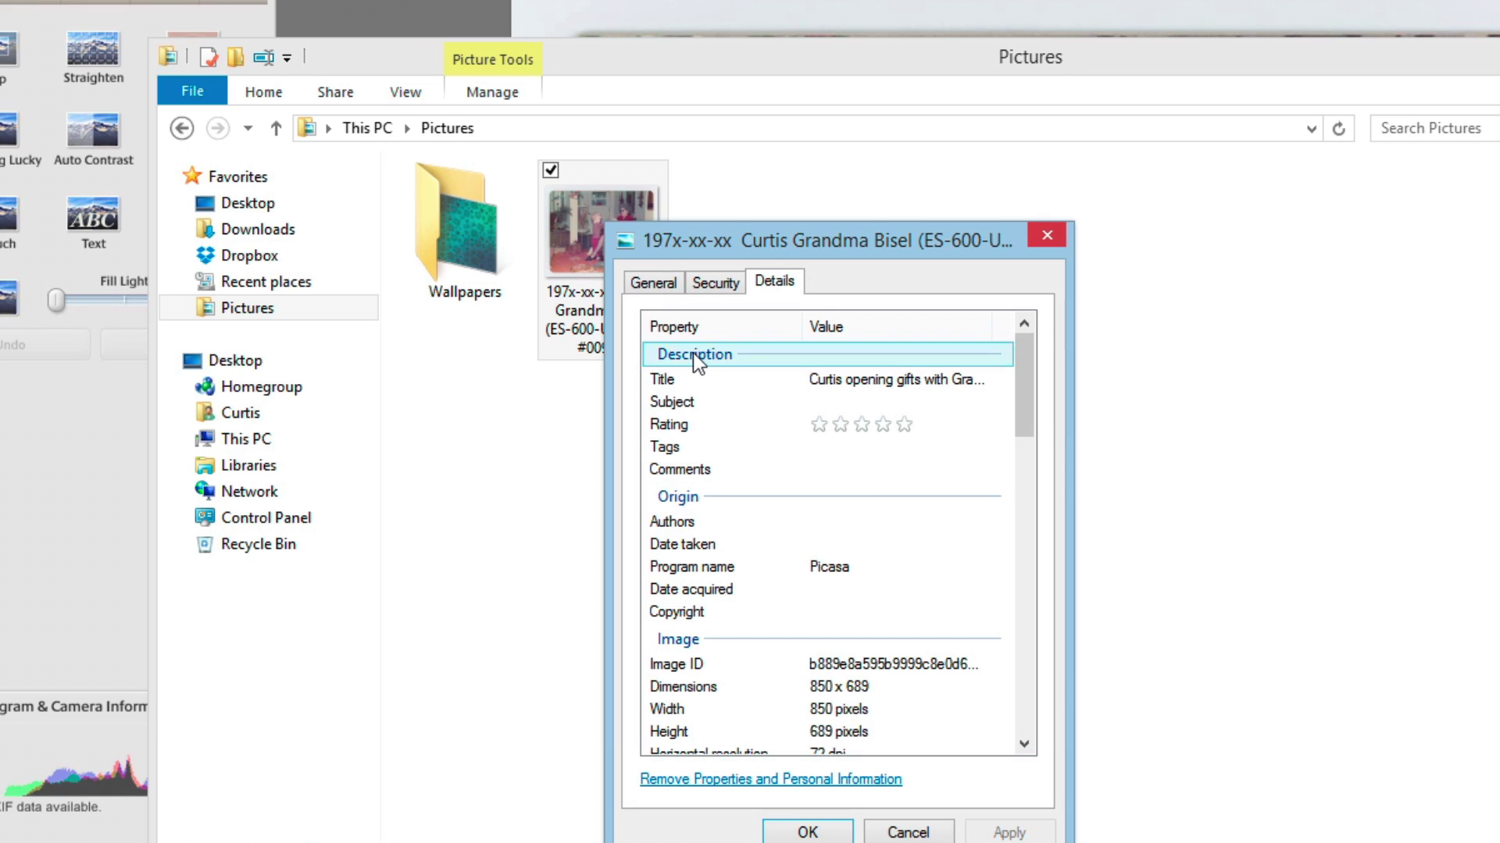
click(836, 380)
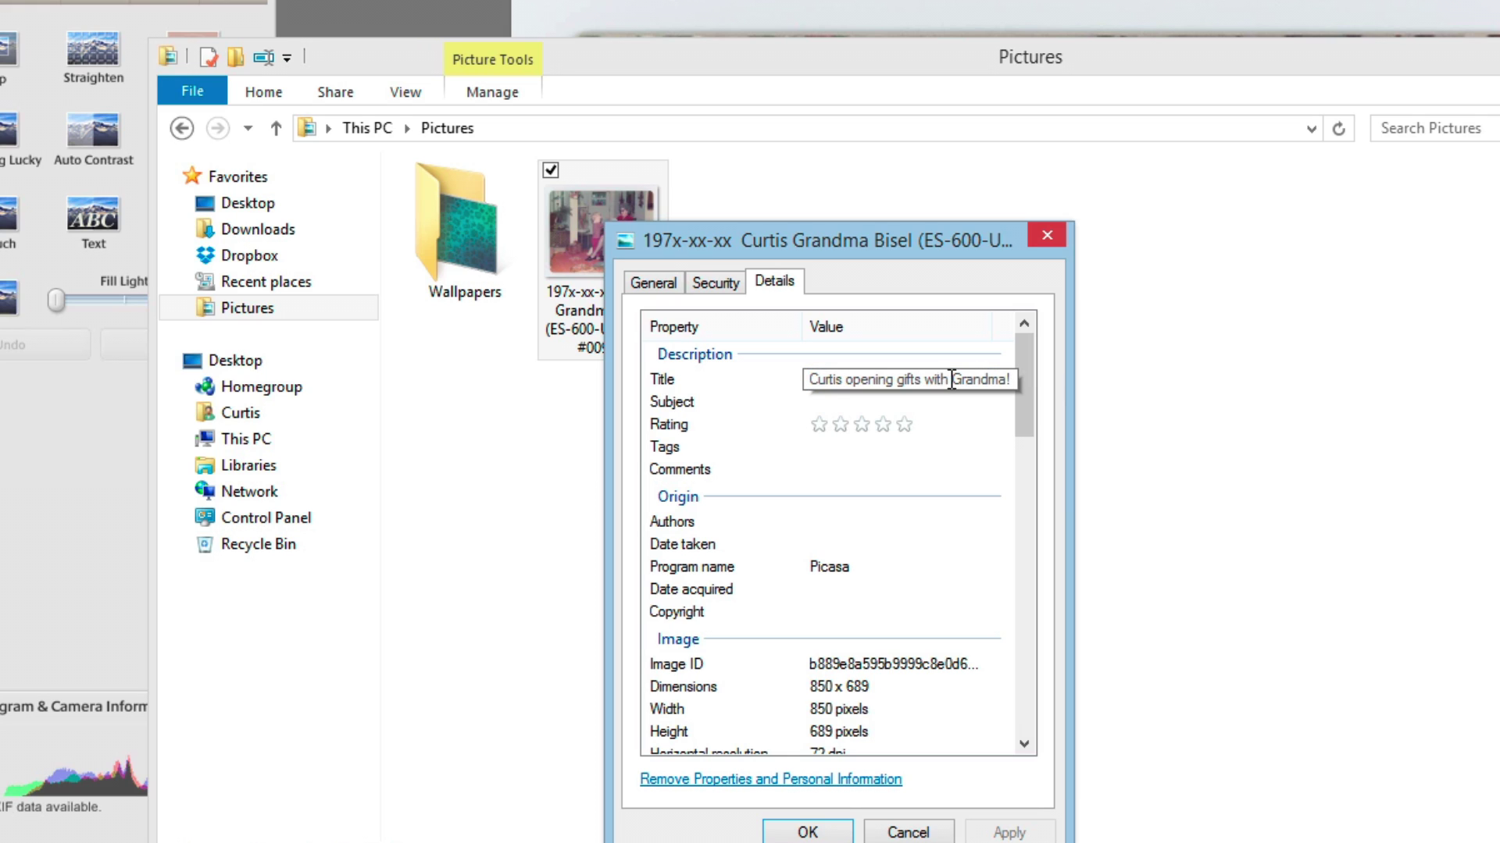
click(976, 400)
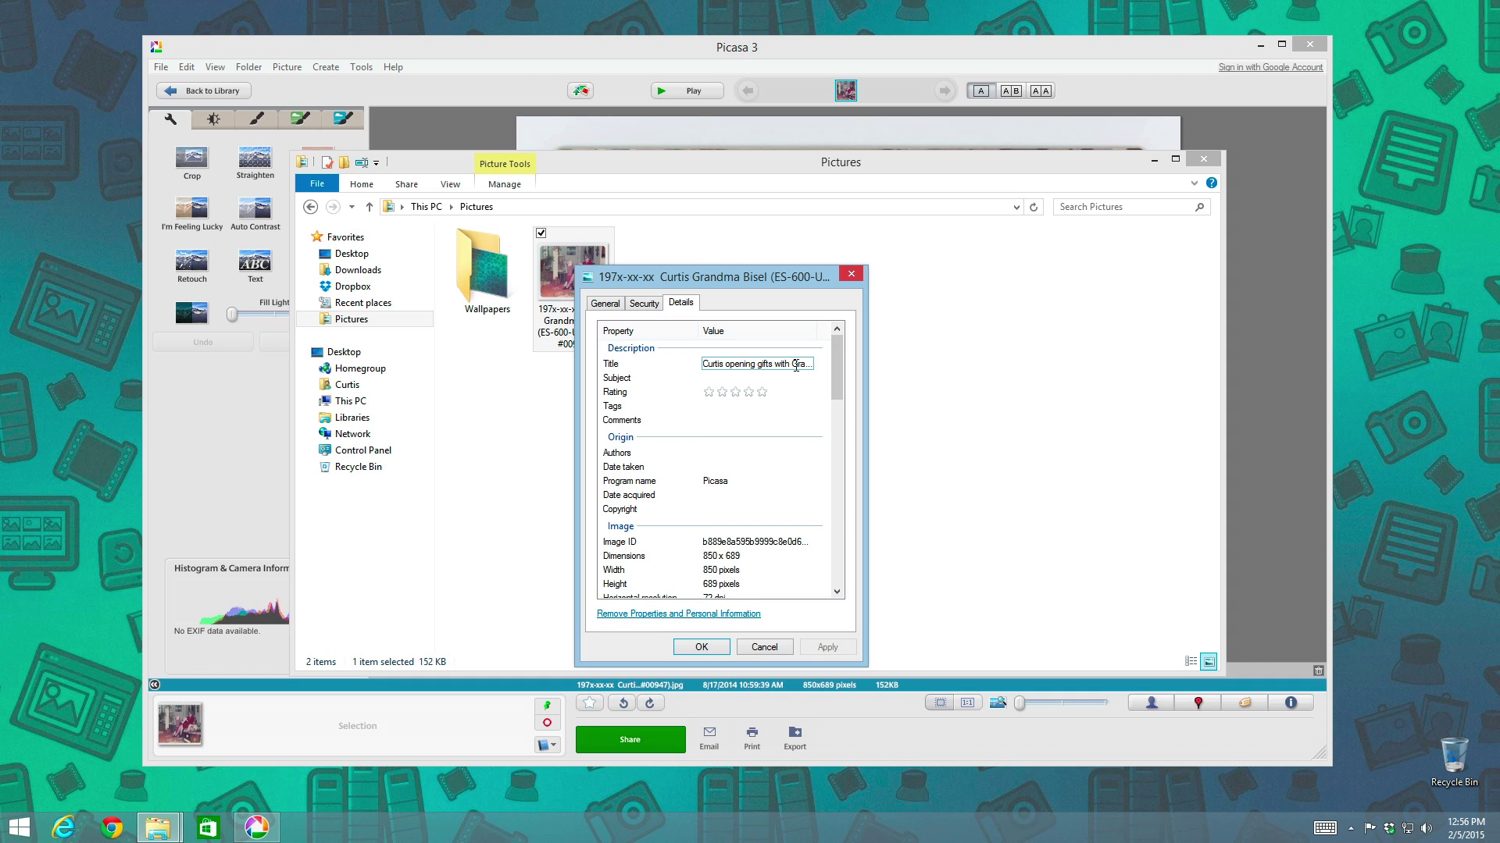
Launch PhotoME from Start search, minimizing Picasa and closing the Pictures folder
click(780, 378)
click(21, 828)
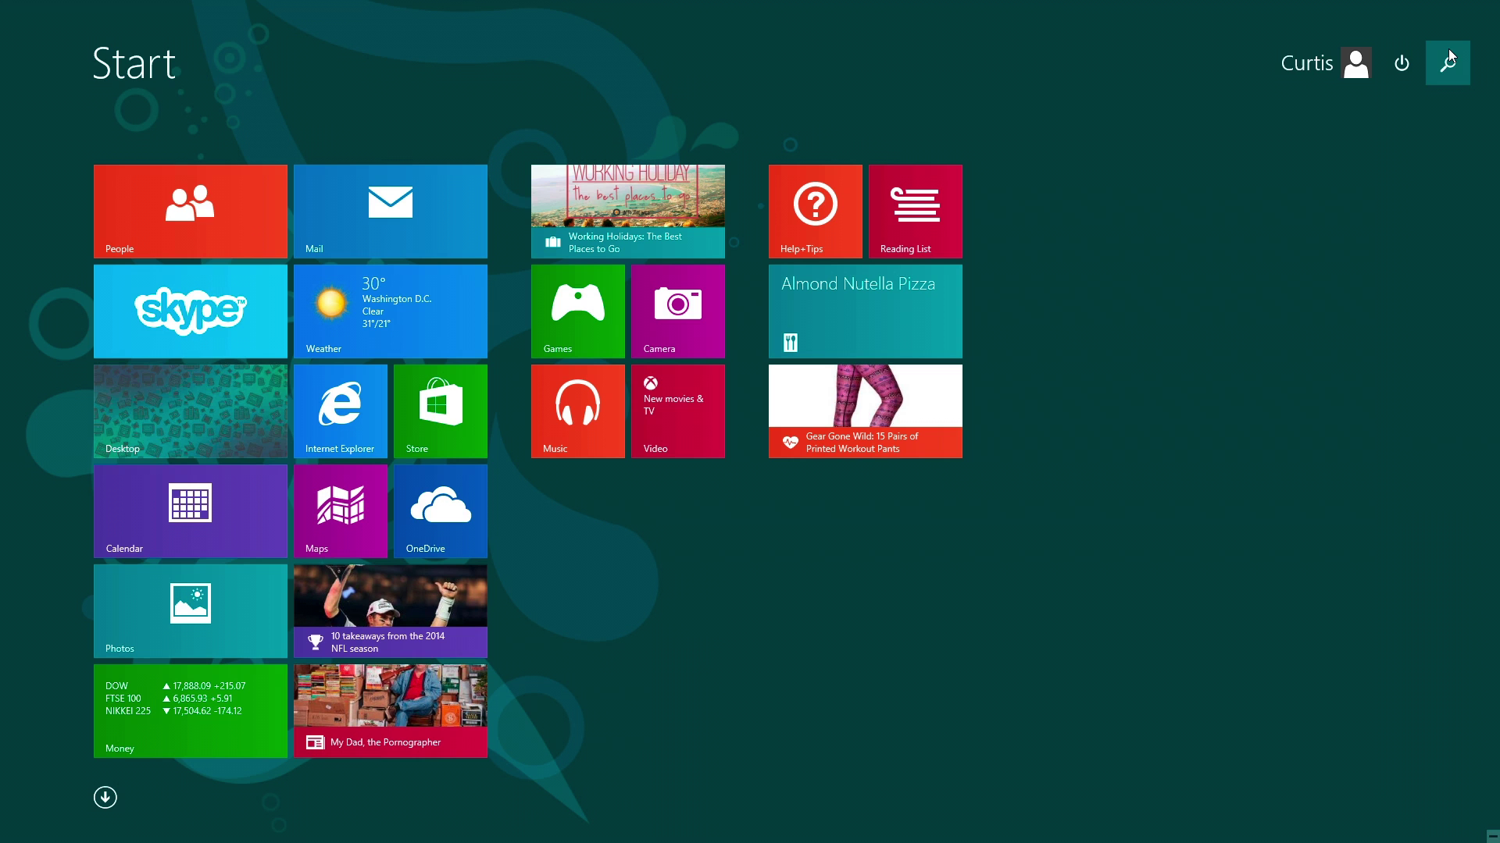
click(1449, 57)
text(photoME)
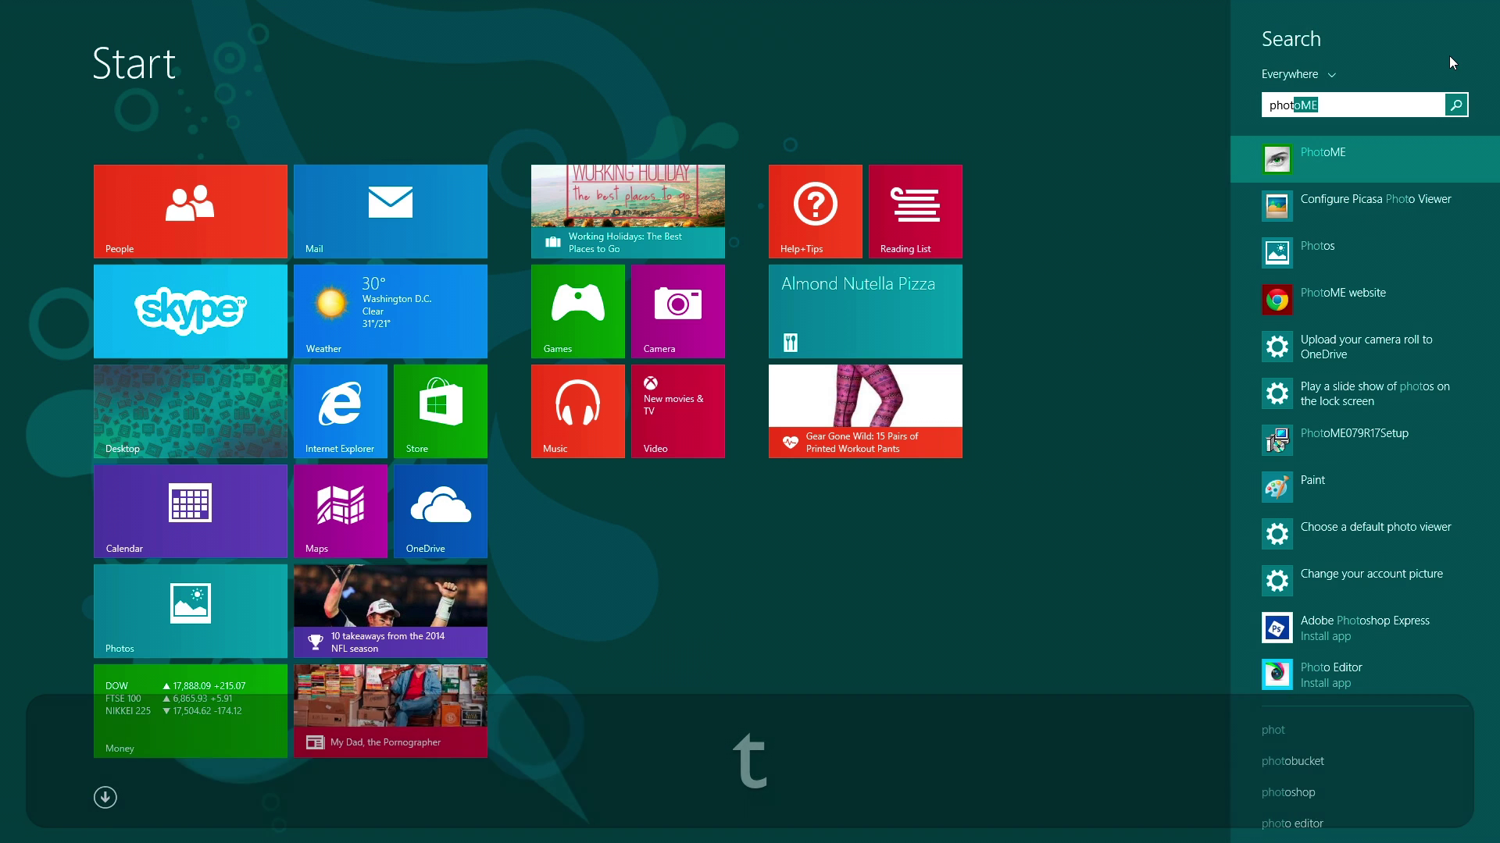
key(Return)
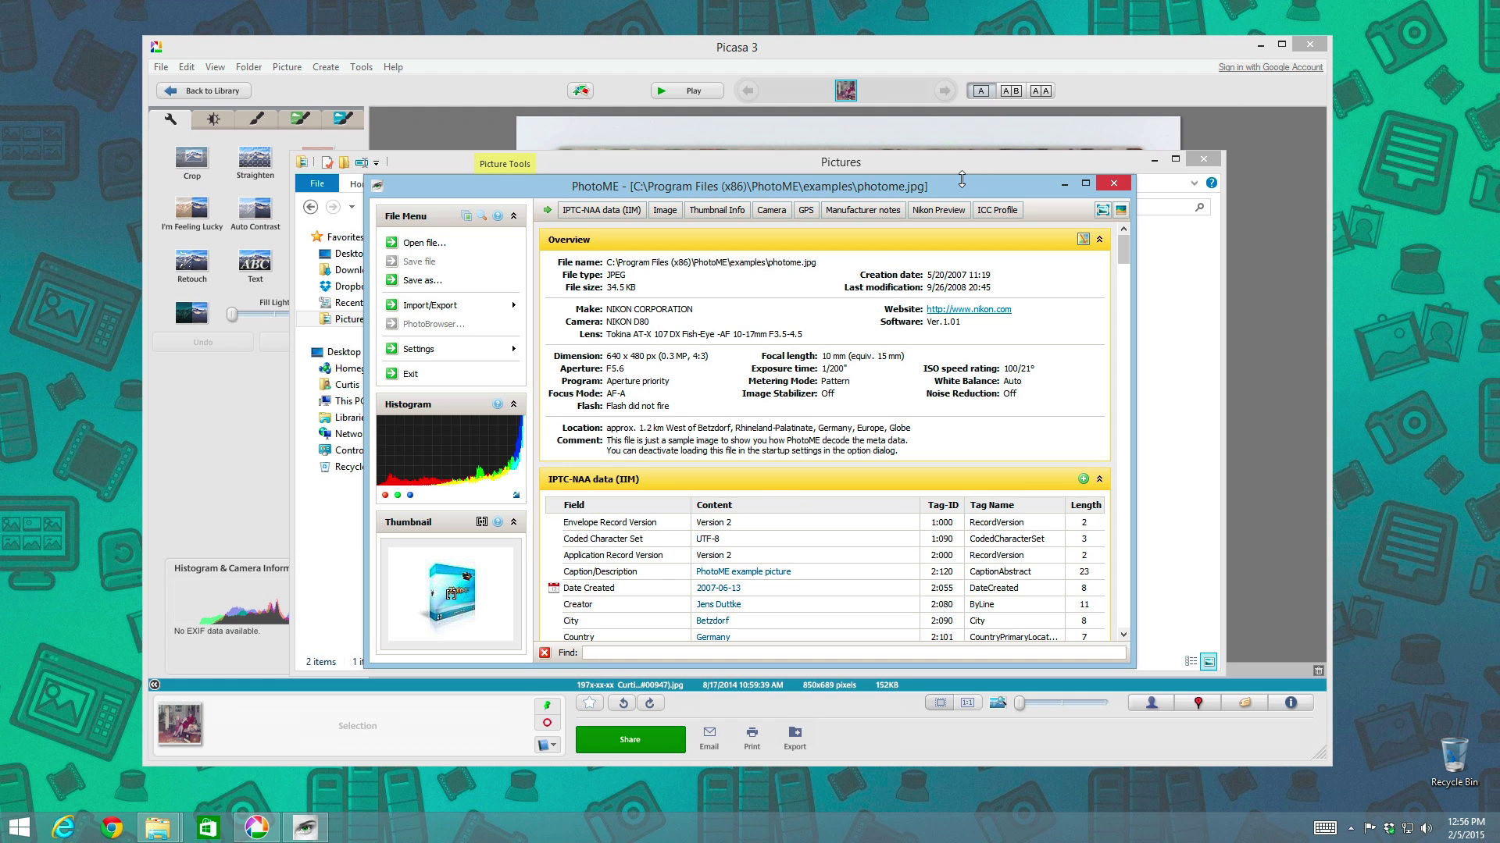
click(1259, 43)
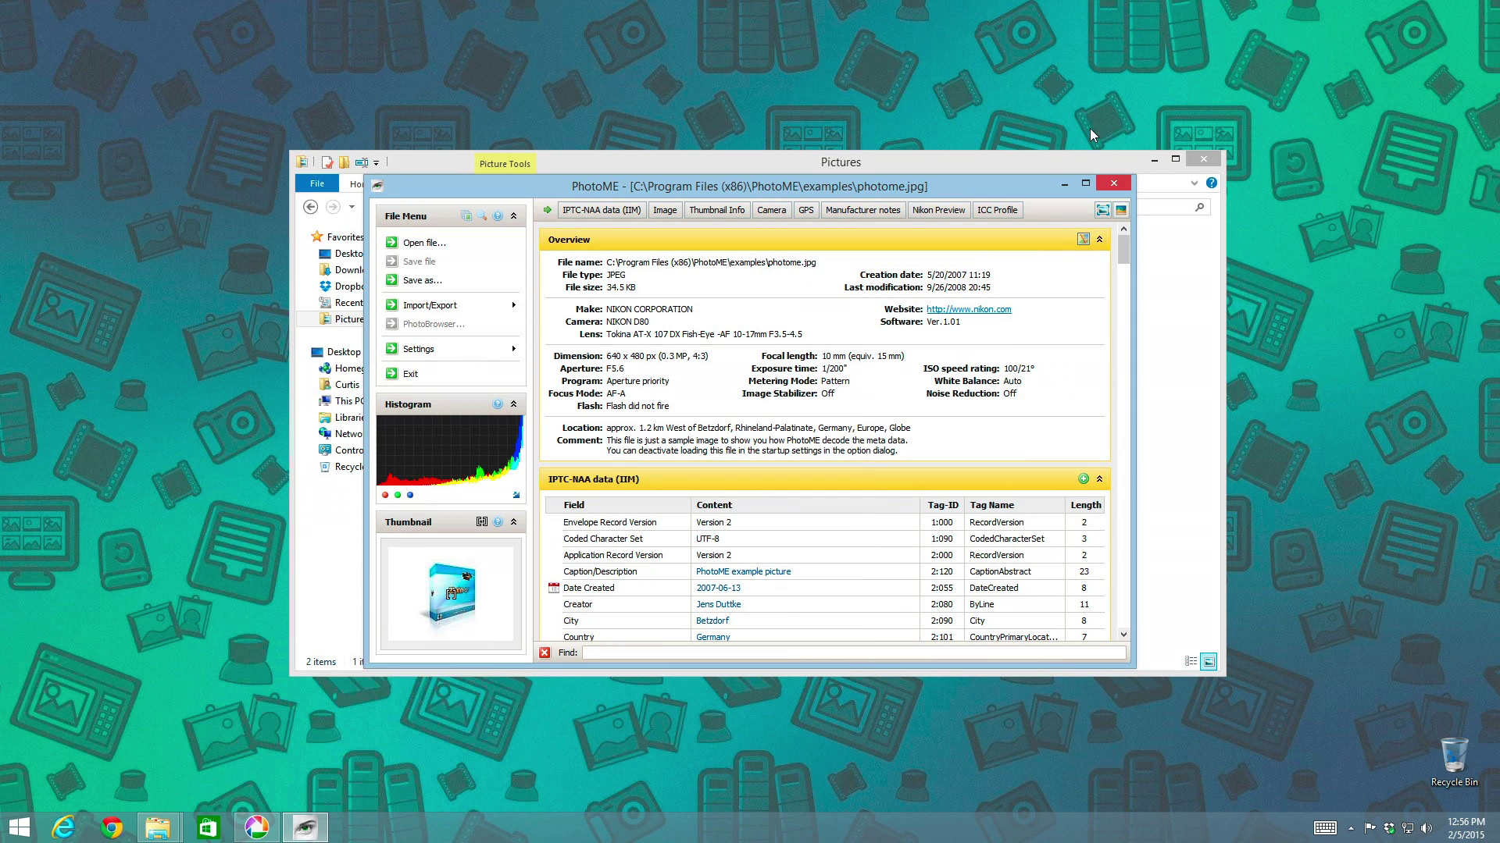
drag(1028, 182, 930, 133)
click(1198, 160)
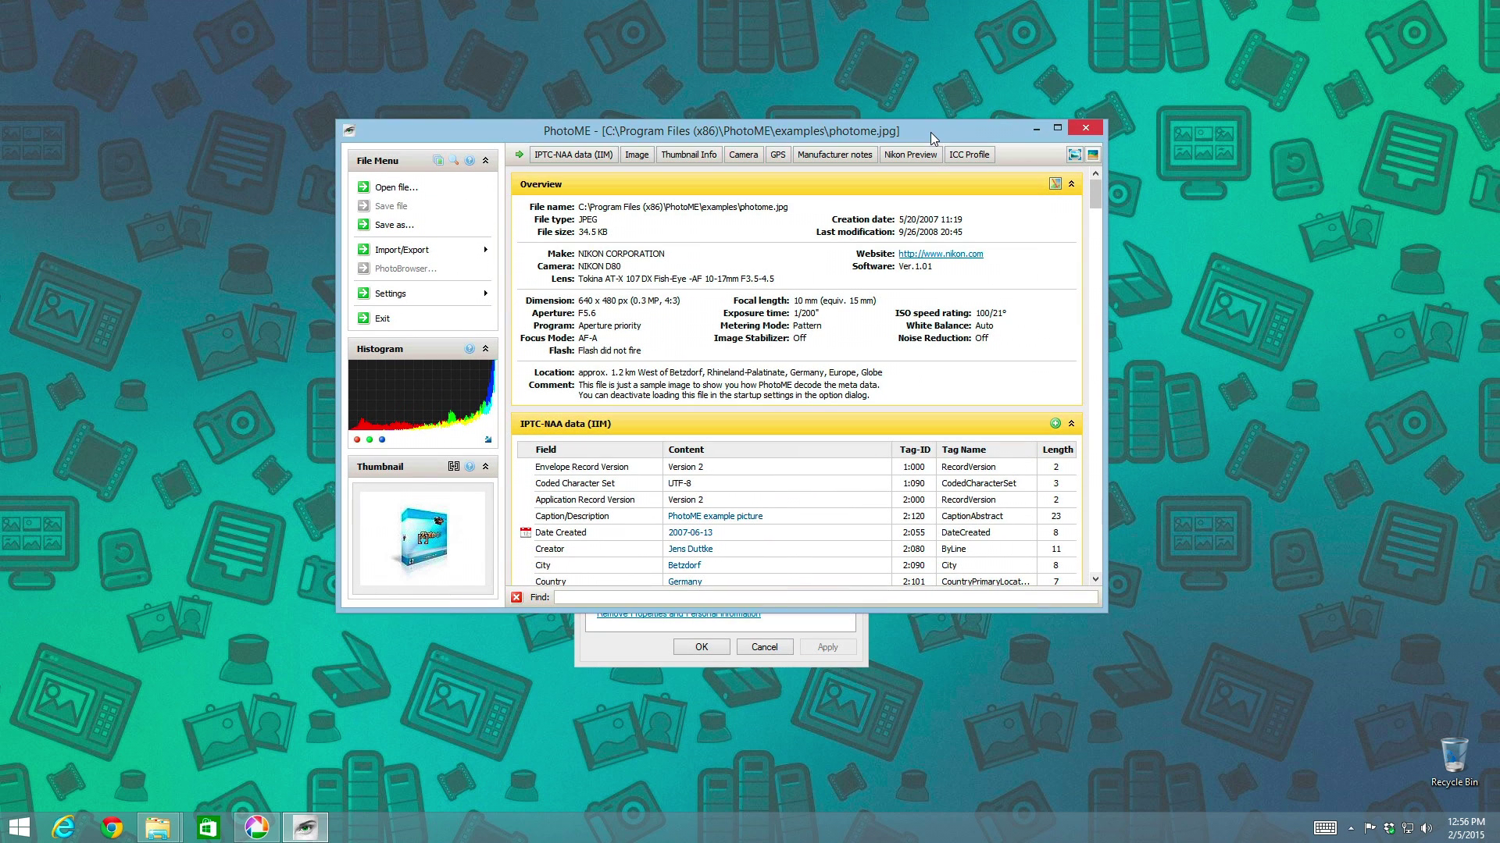
Load the scanned Grandma photo from Pictures into PhotoME
click(392, 188)
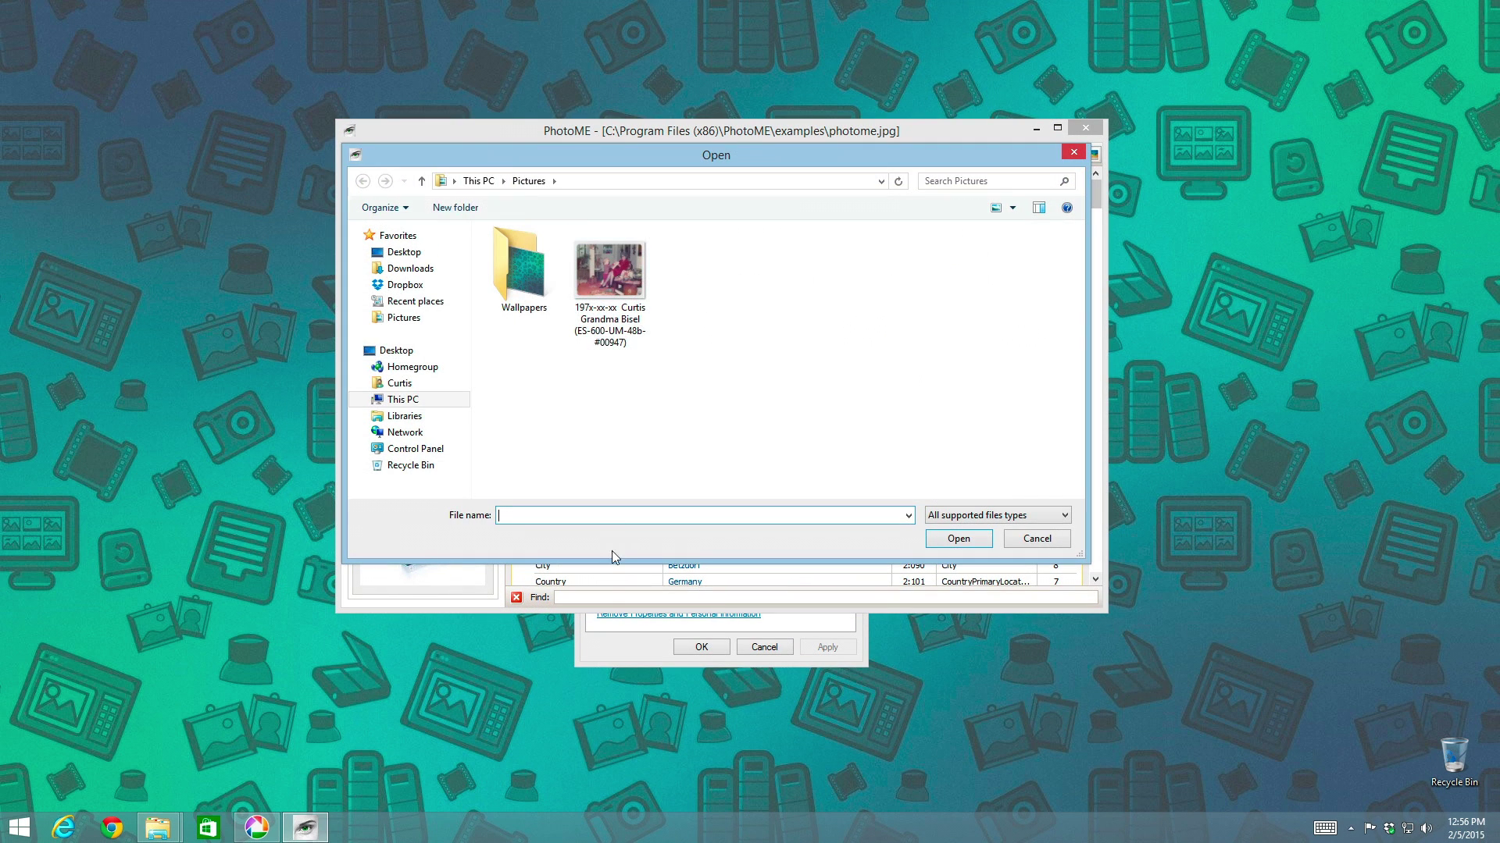
click(614, 639)
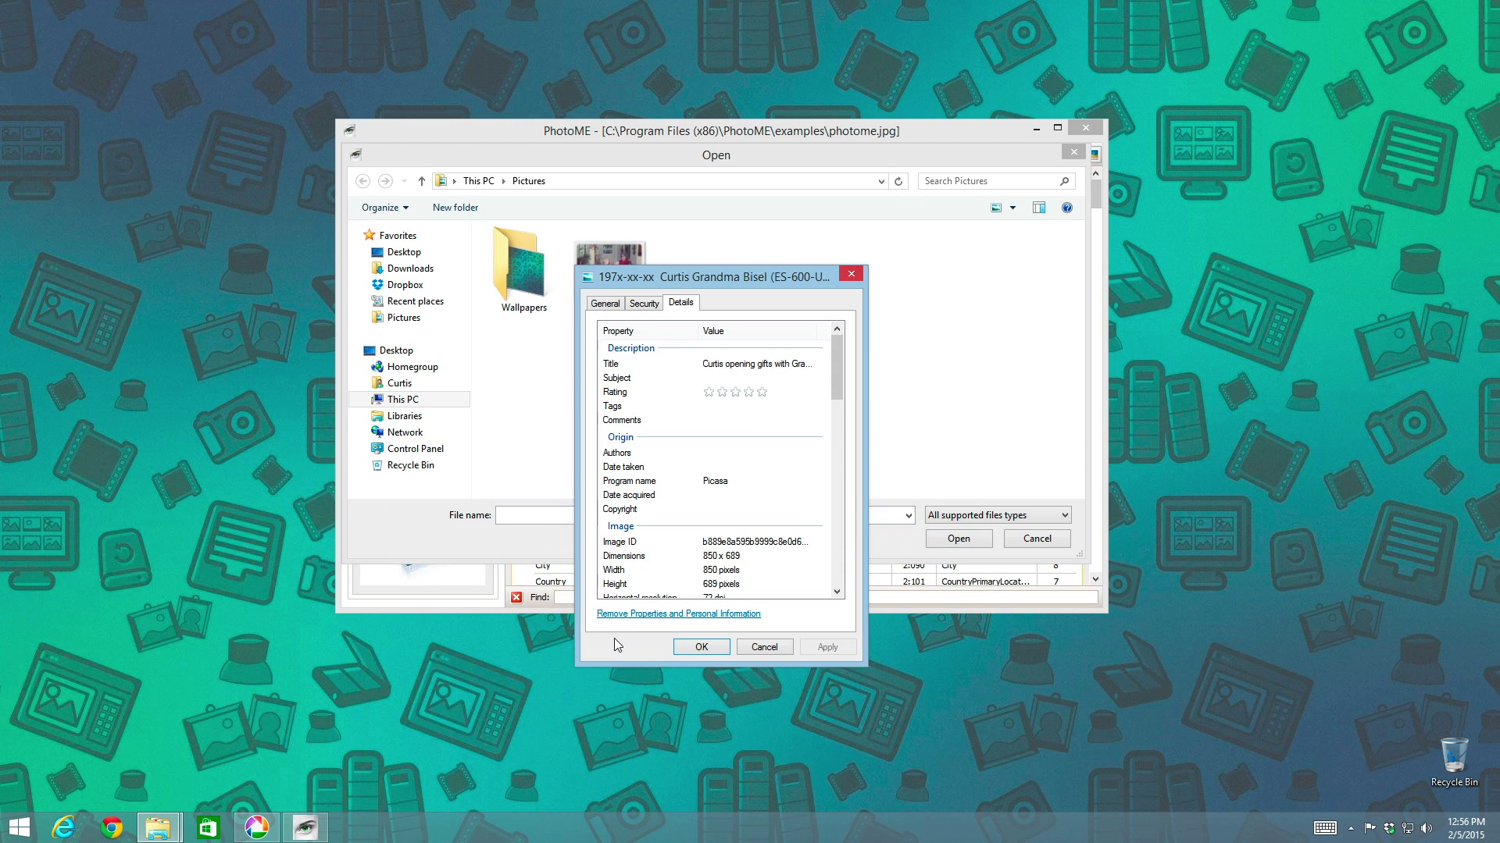
click(852, 278)
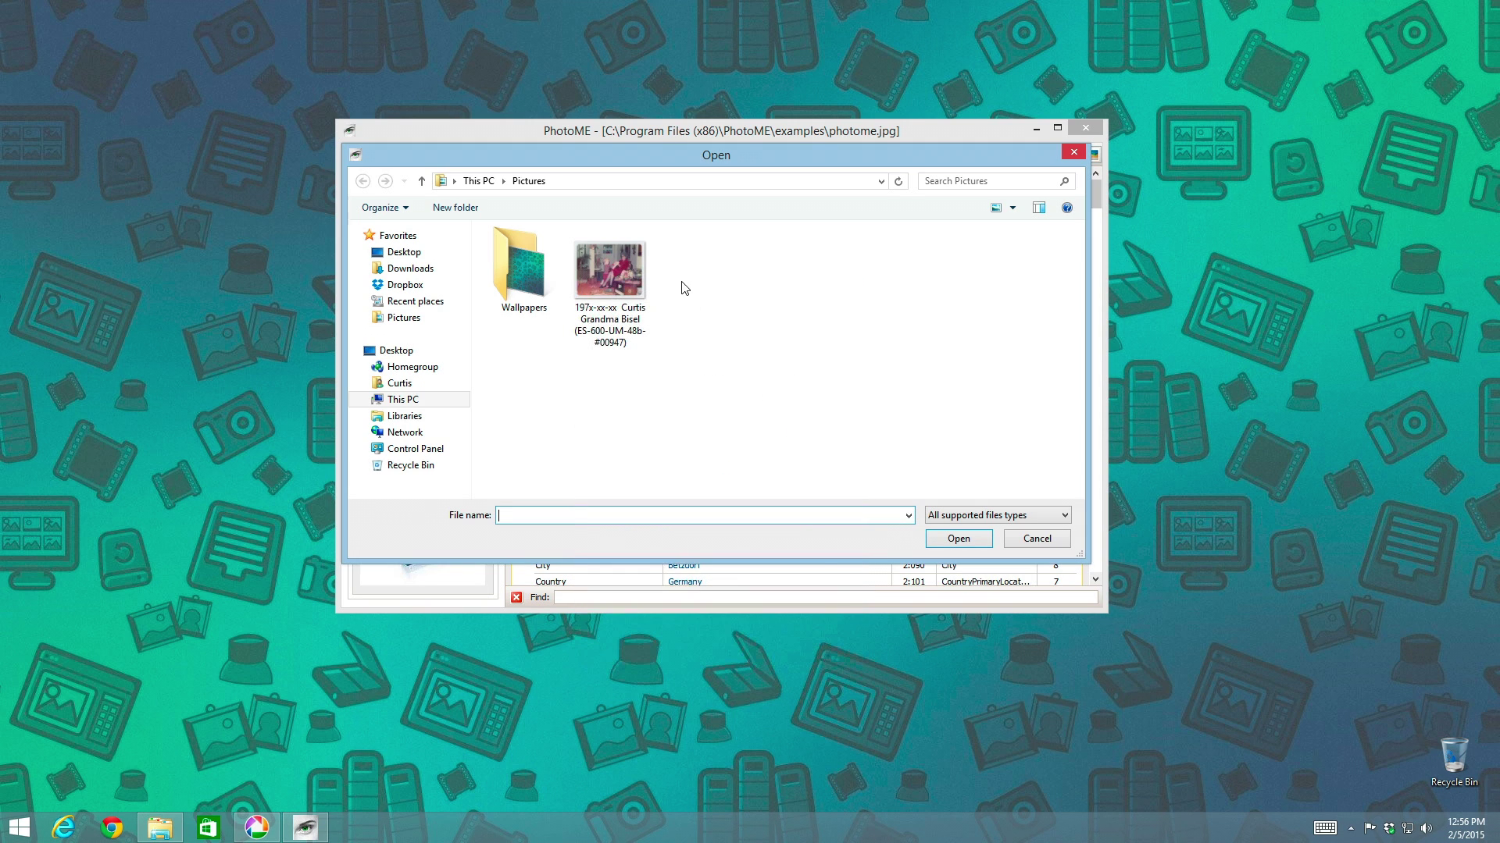
click(622, 269)
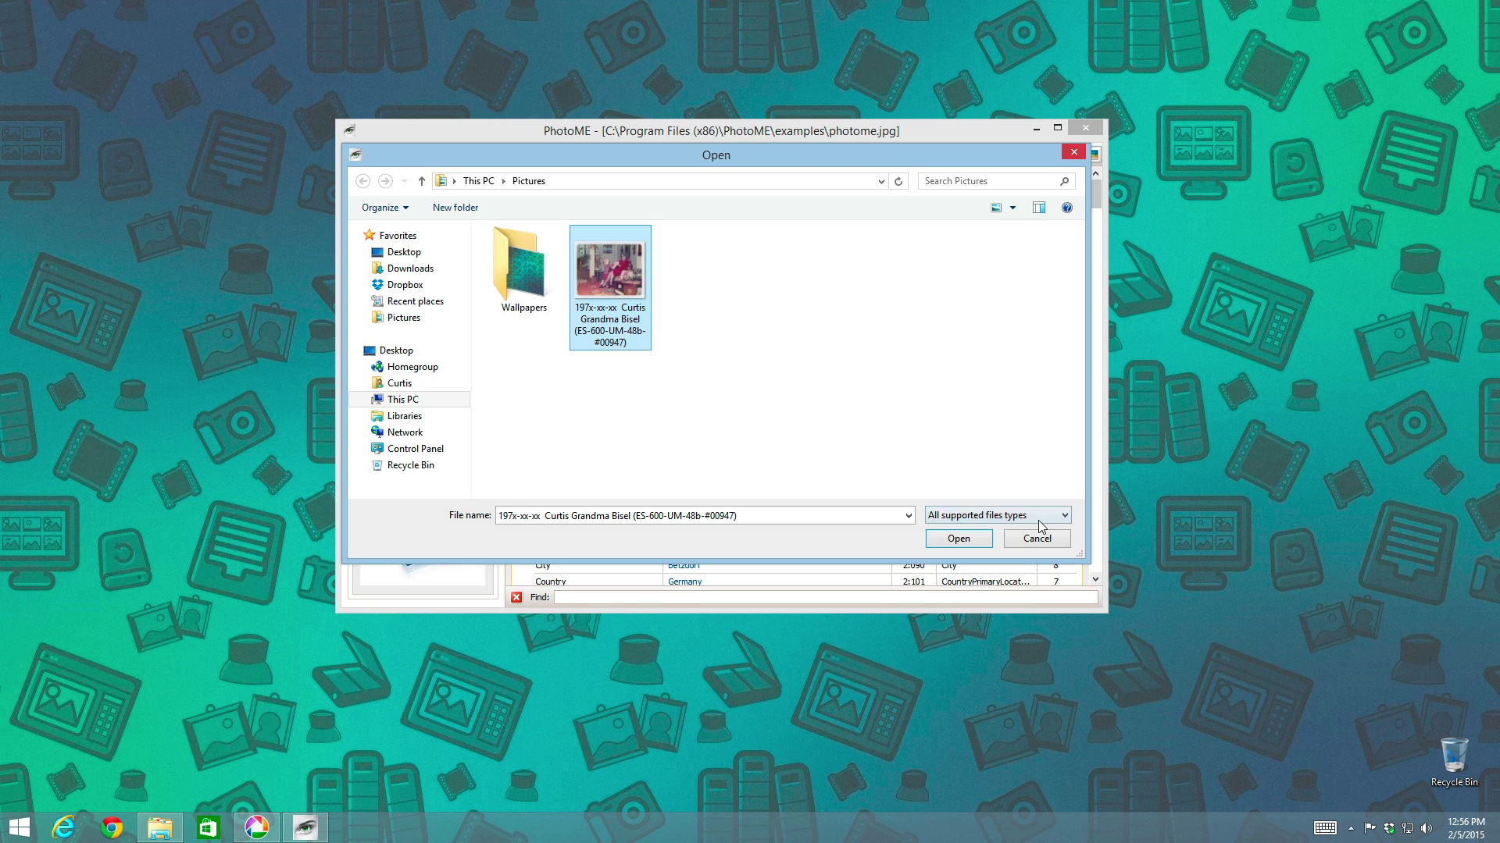
click(958, 539)
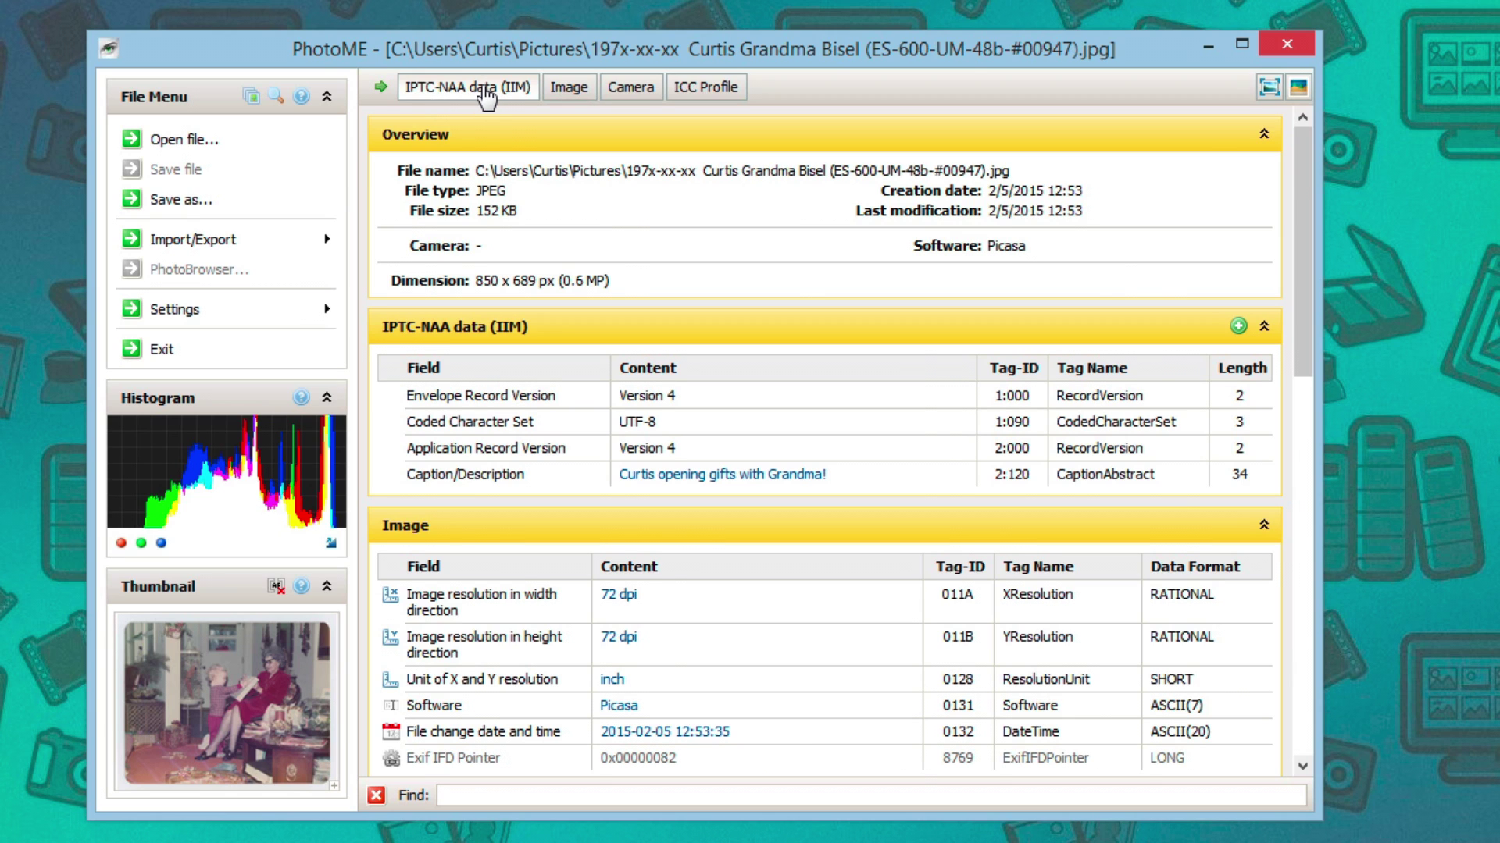
Show the photo's IPTC-NAA data and check the Caption/Description entry
click(484, 90)
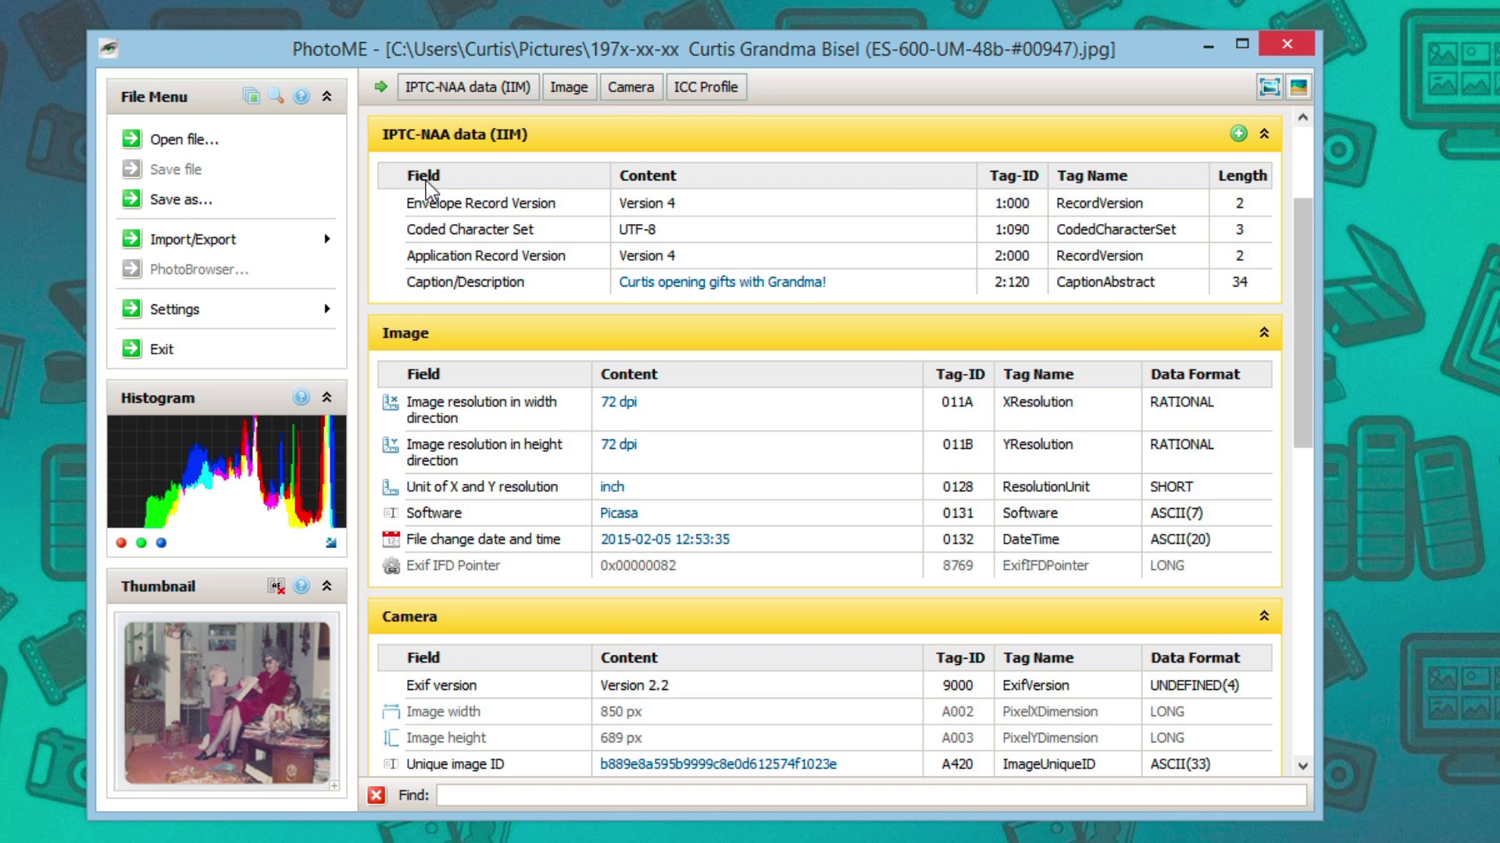
mouse_move(492, 290)
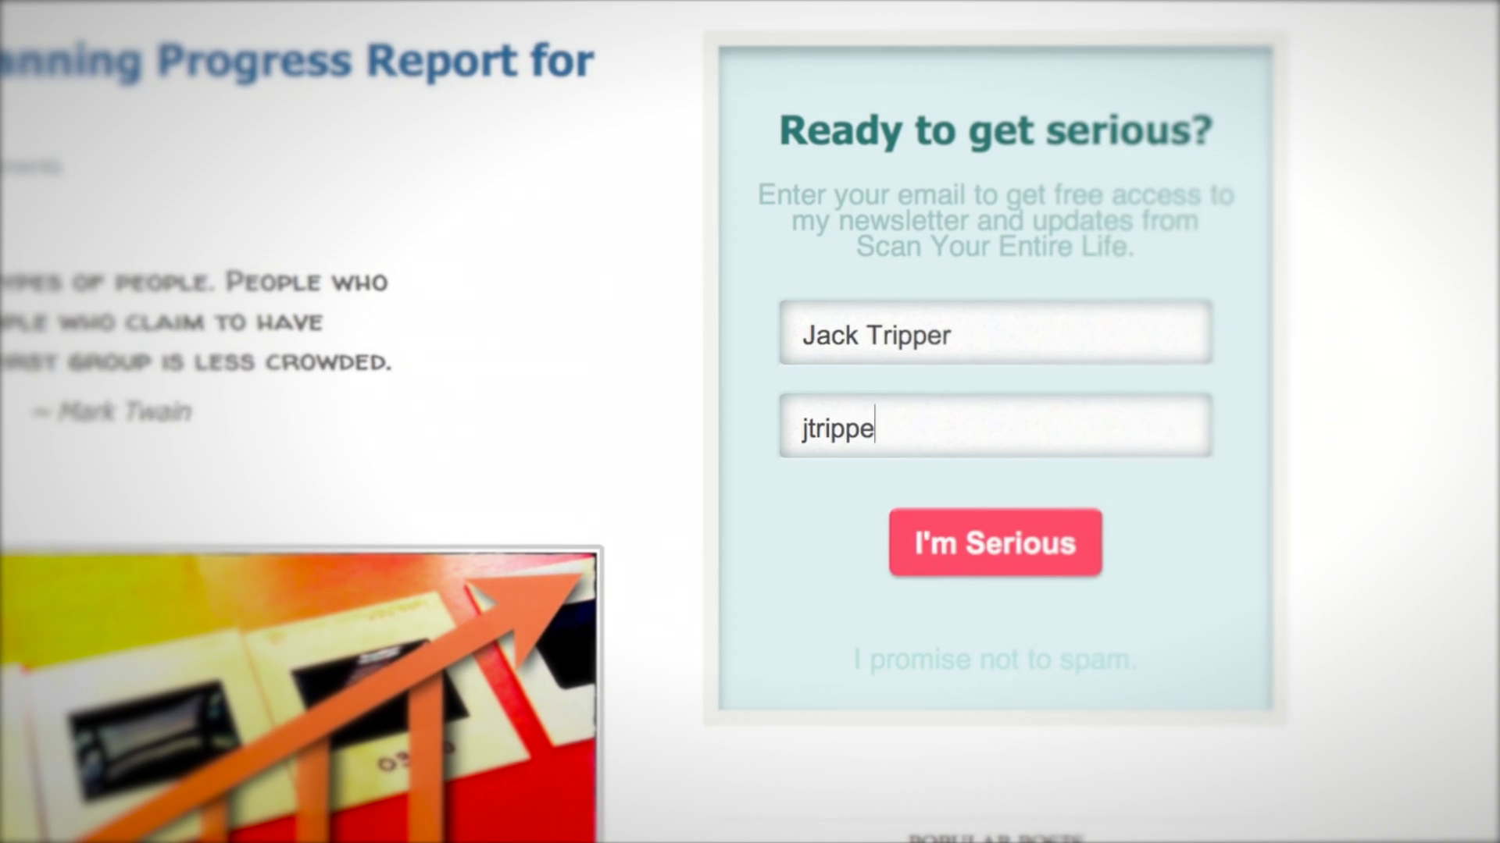
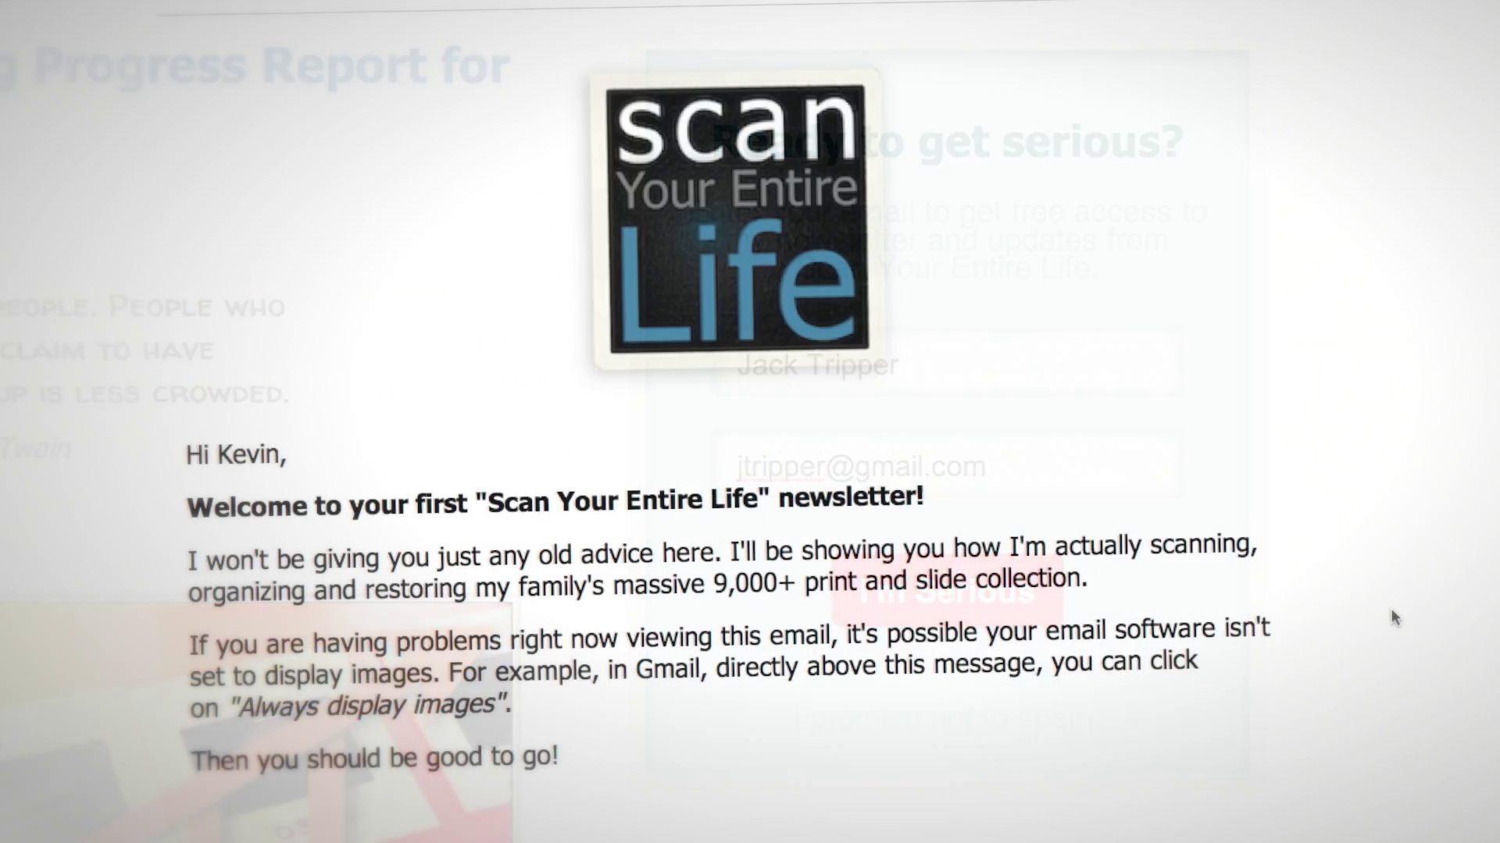
Enter the e-mail address in the newsletter signup and scroll through the welcome newsletter's tips
scroll(1390, 607, down, 3)
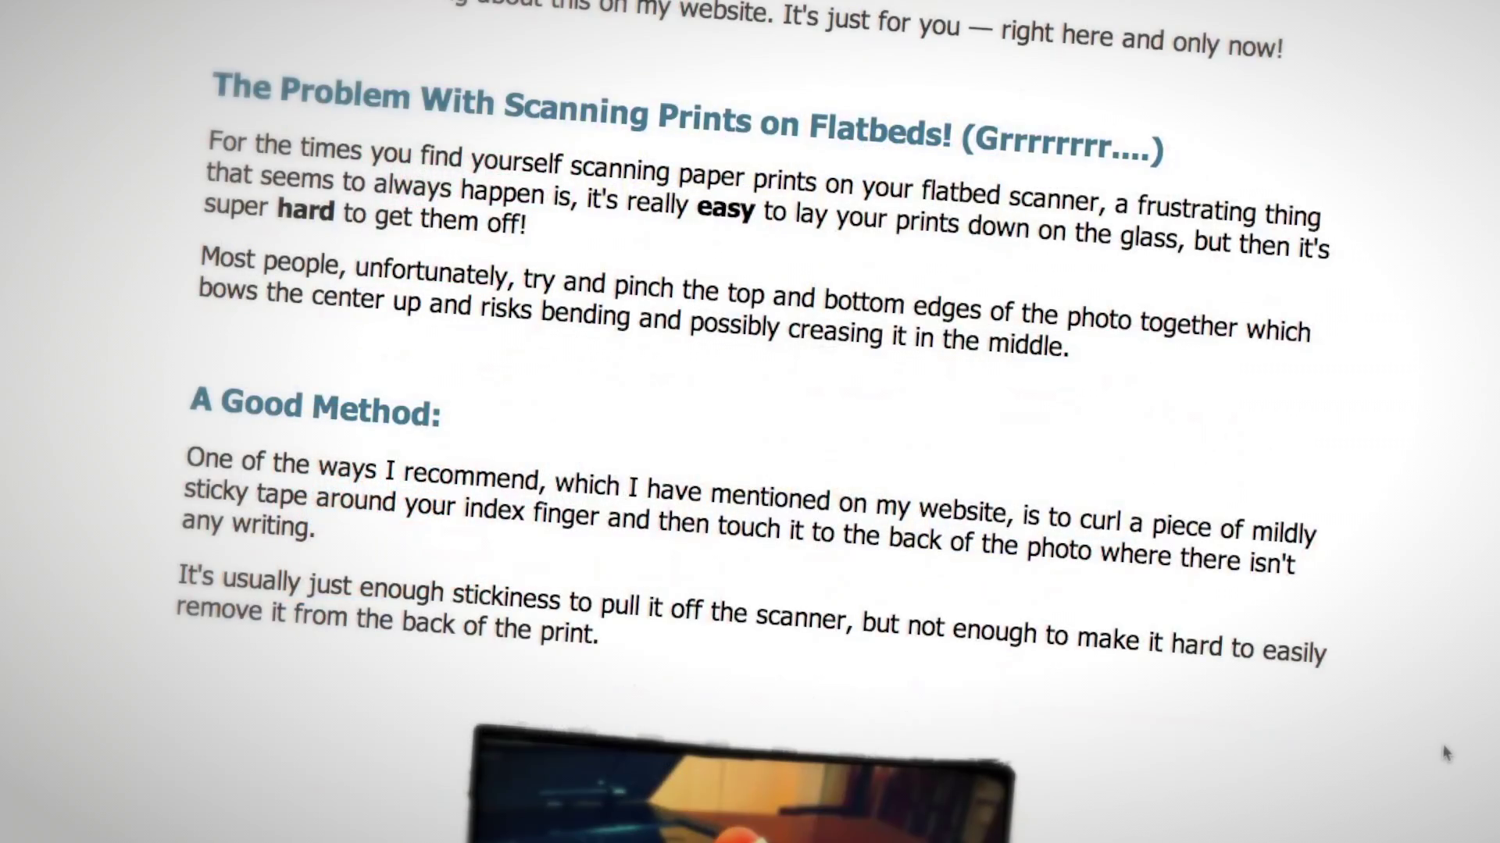
scroll(1446, 754, down, 5)
scroll(1446, 754, down, 3)
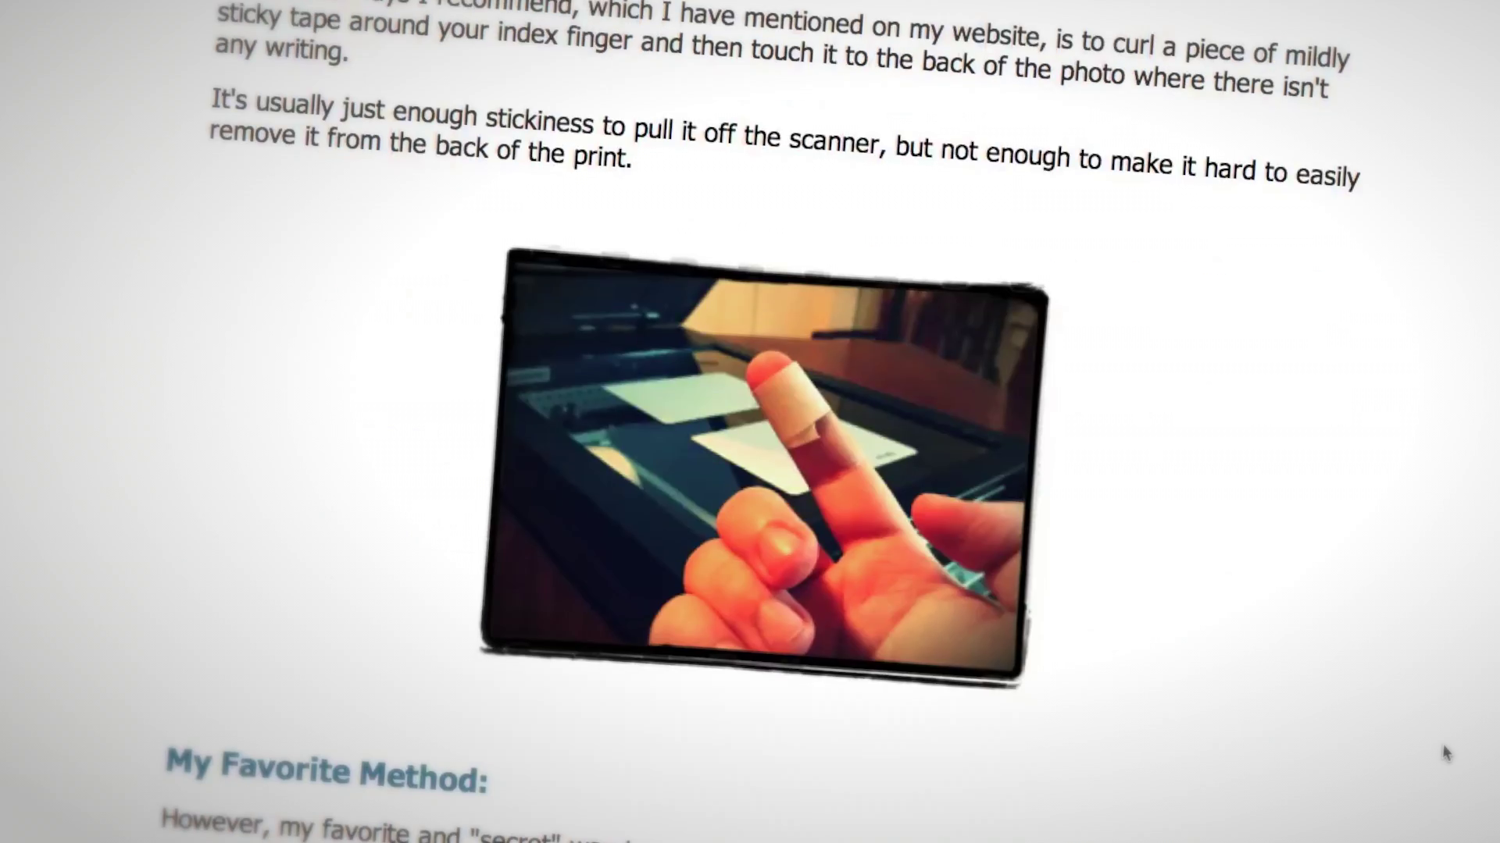